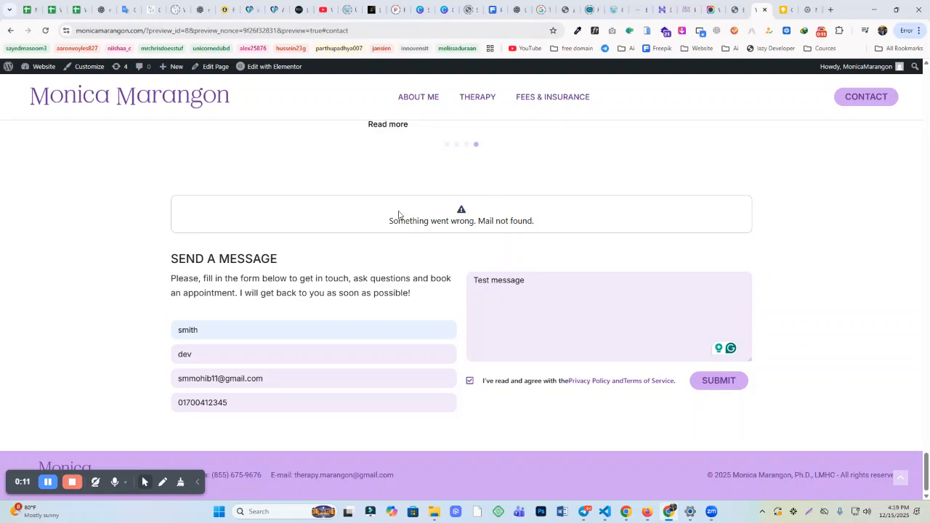
Step: Search the plugin directory for 'smtp', then install and activate WP Mail SMTP by WPForms
left_click_drag(390, 221, 537, 222)
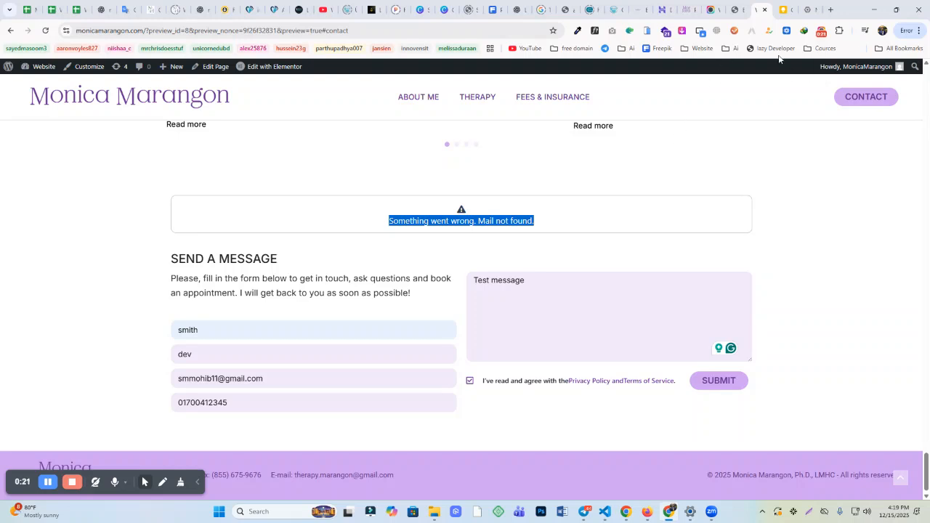
left_click(690, 10)
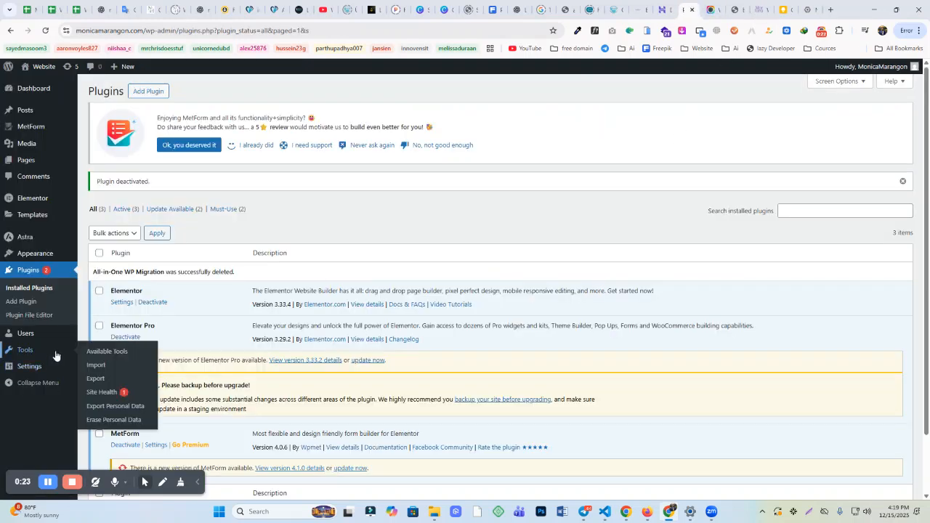
left_click(138, 92)
left_click(799, 135)
type("sm")
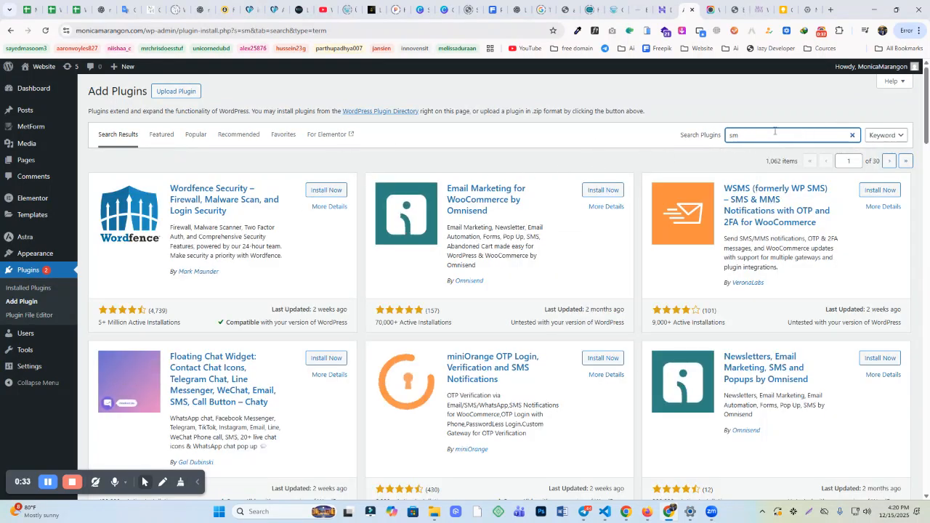
type("tp")
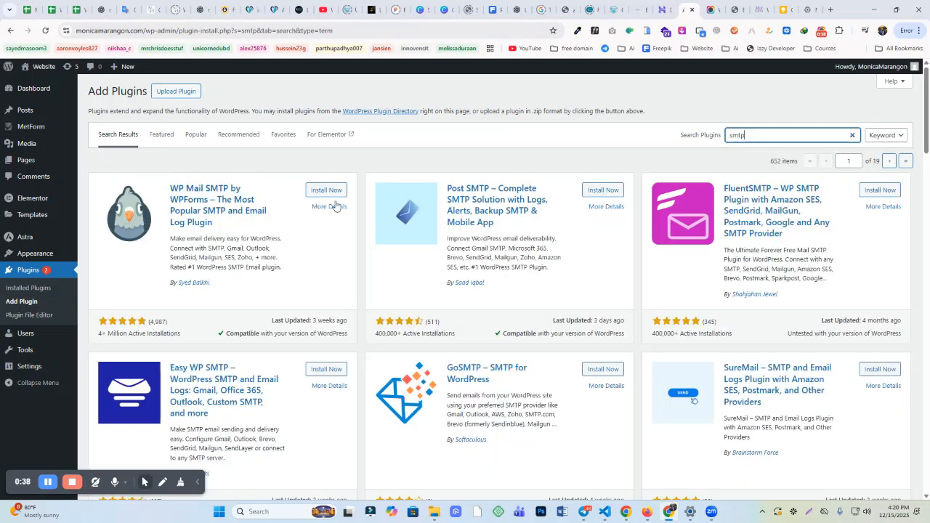
left_click(326, 189)
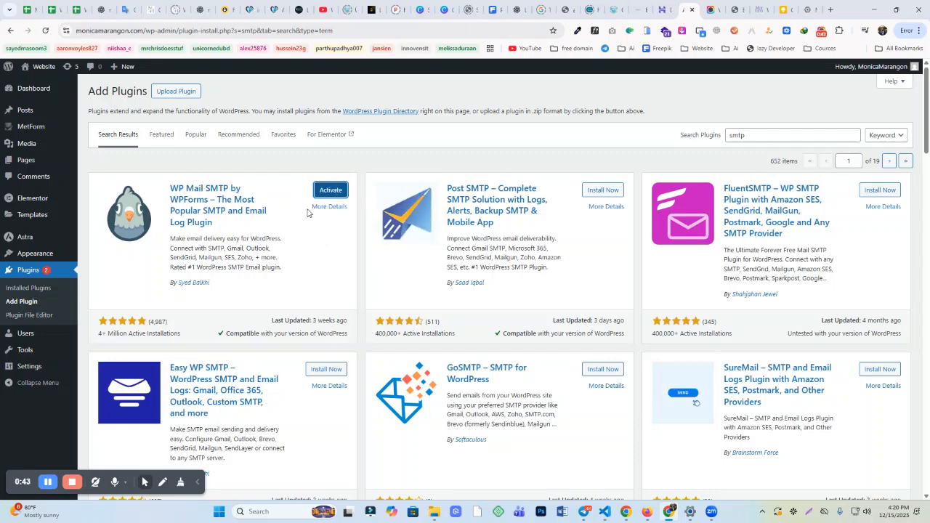
left_click(328, 192)
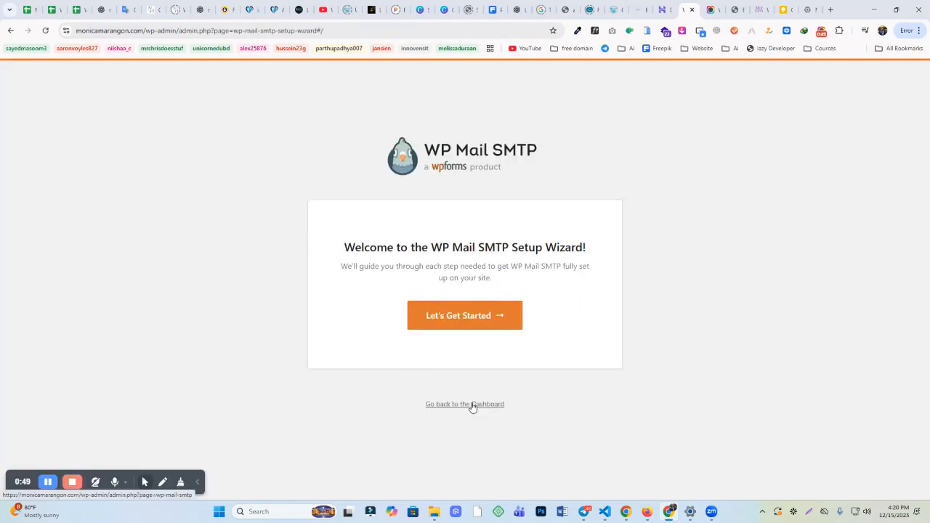
Step: Start the WP Mail SMTP Setup Wizard, then exit it to the Settings page
left_click(471, 322)
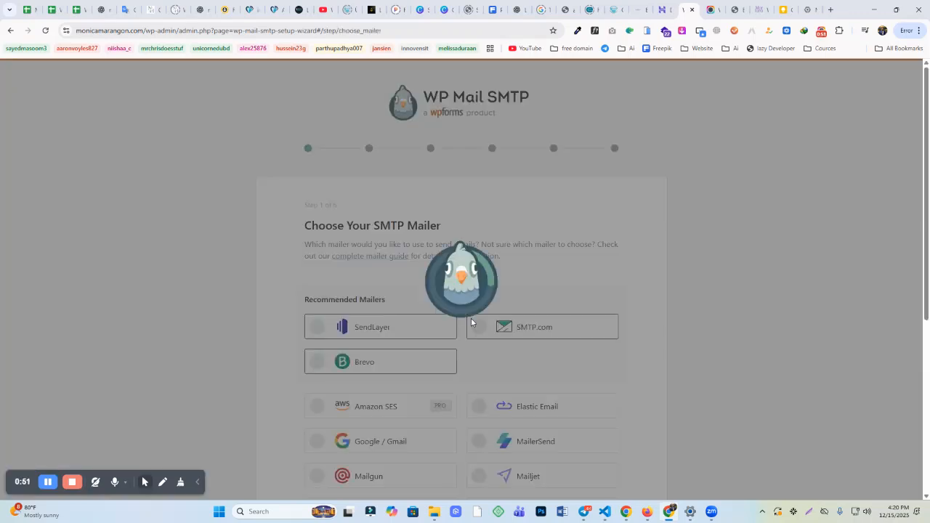
scroll(438, 303, "down", 4)
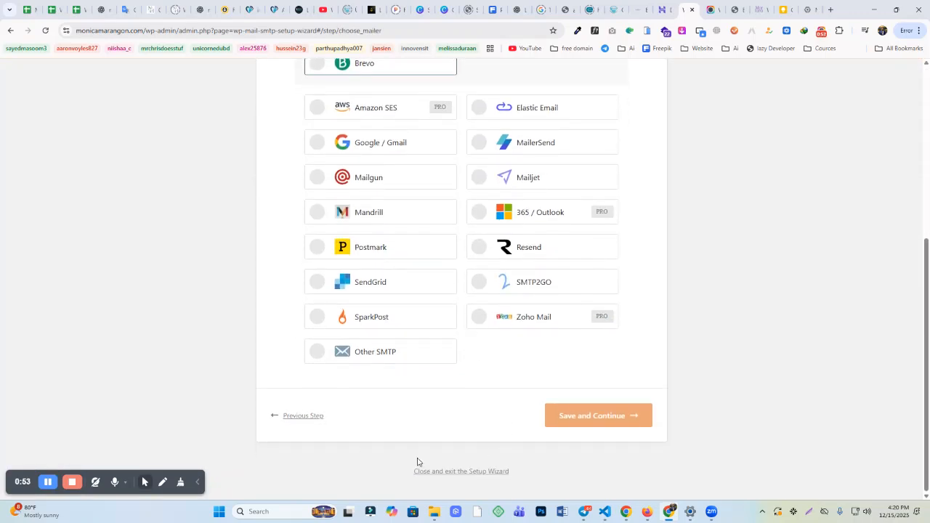
left_click(456, 473)
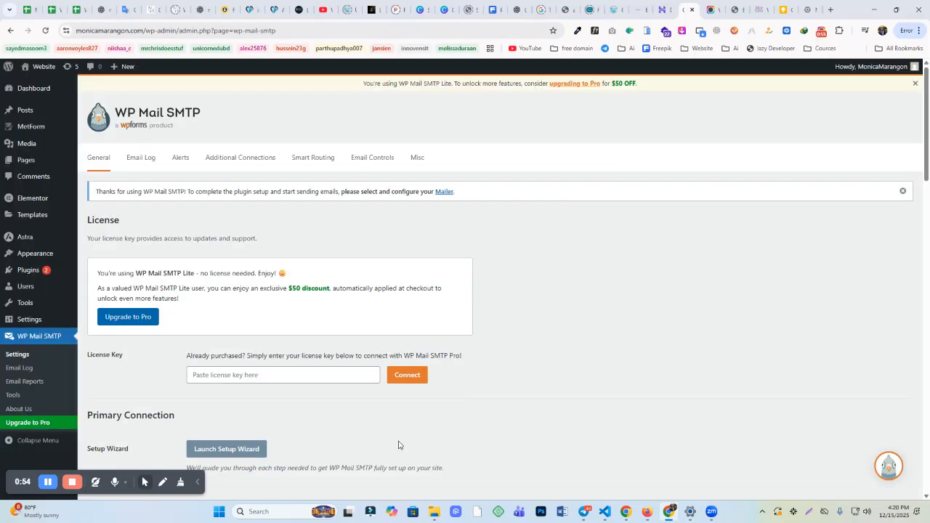
scroll(85, 227, "down", 3)
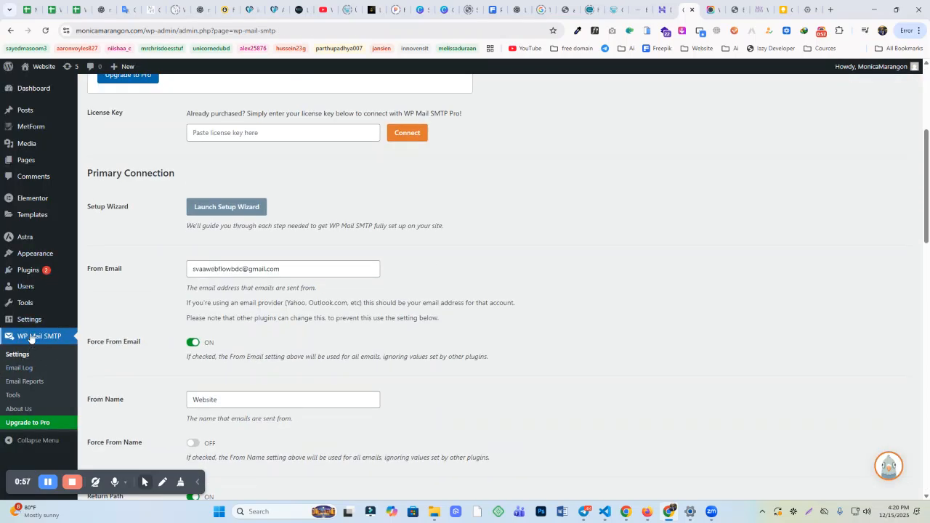
scroll(327, 298, "up", 3)
scroll(294, 294, "down", 4)
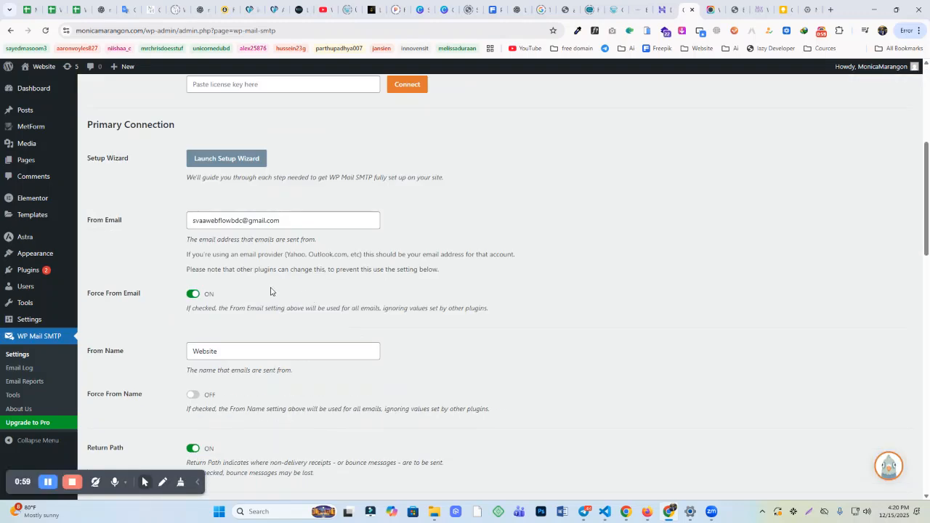
Step: Select the current From Email and look up the saved sender address in Google Keep
left_click_drag(287, 221, 44, 219)
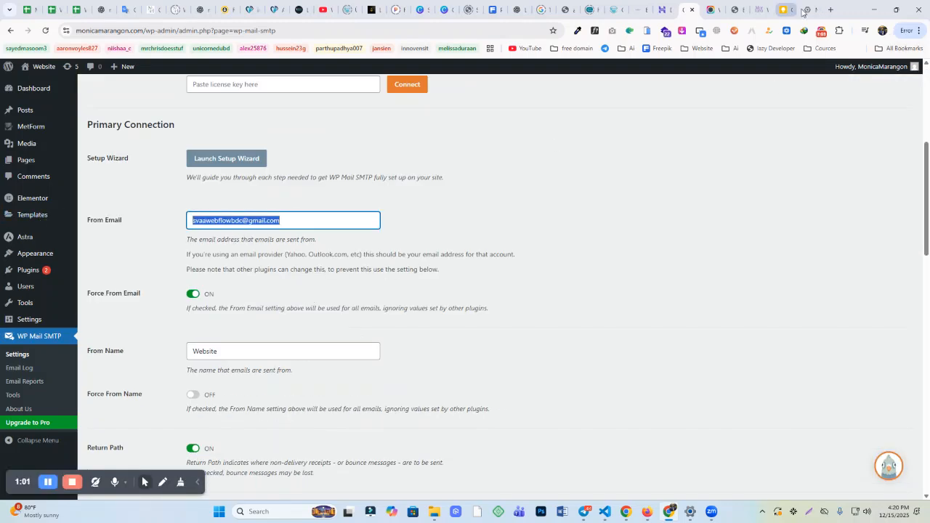
left_click(832, 9)
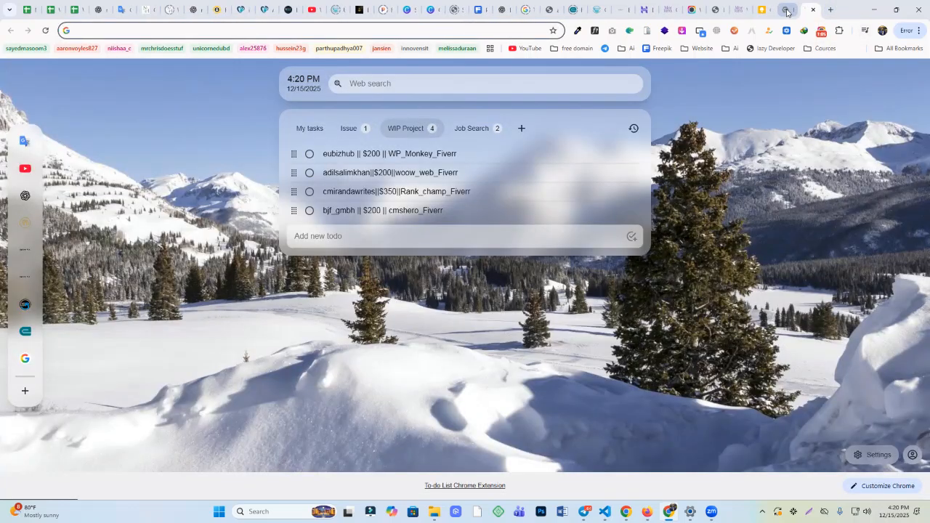
left_click(762, 9)
left_click(739, 9)
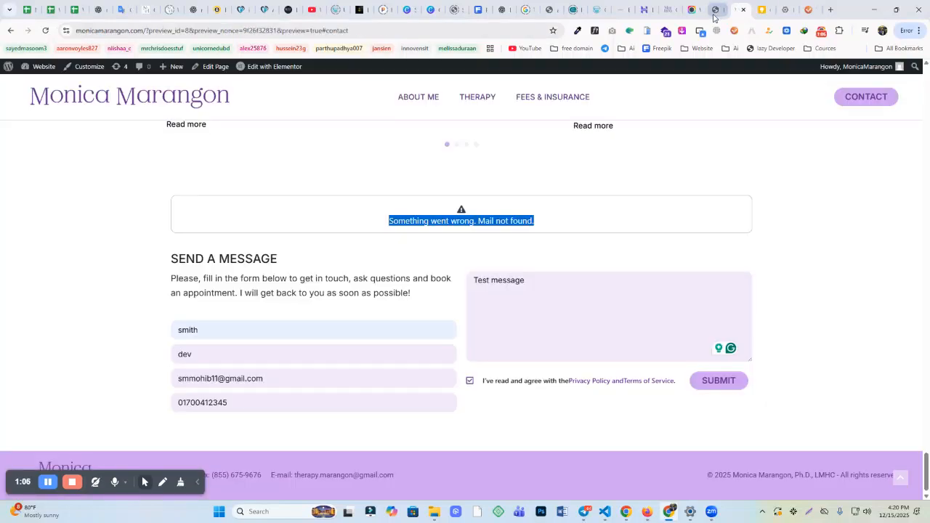
left_click(664, 10)
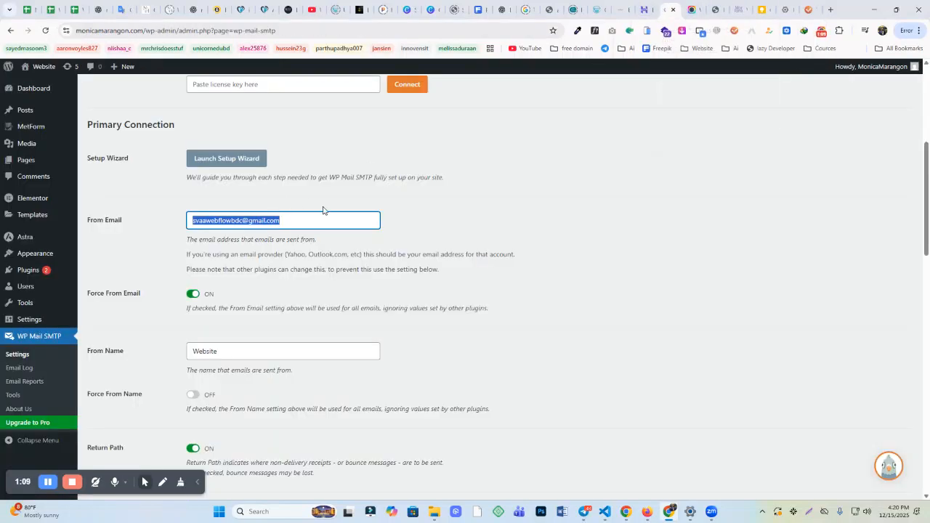
Step: Replace the username in the From Email field with the sender's Gmail username
left_click(240, 233)
left_click_drag(240, 219, 133, 204)
key("BackSpace")
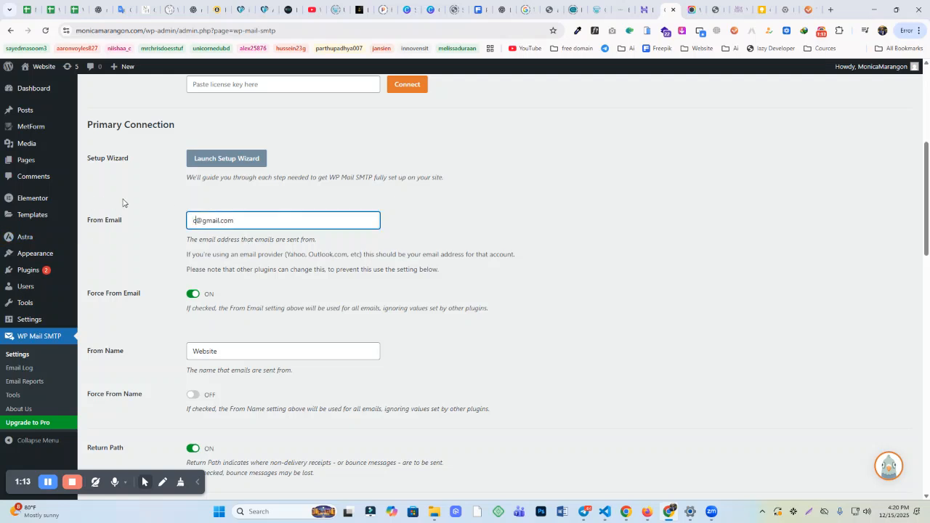
triple_click(284, 220)
left_click(233, 248)
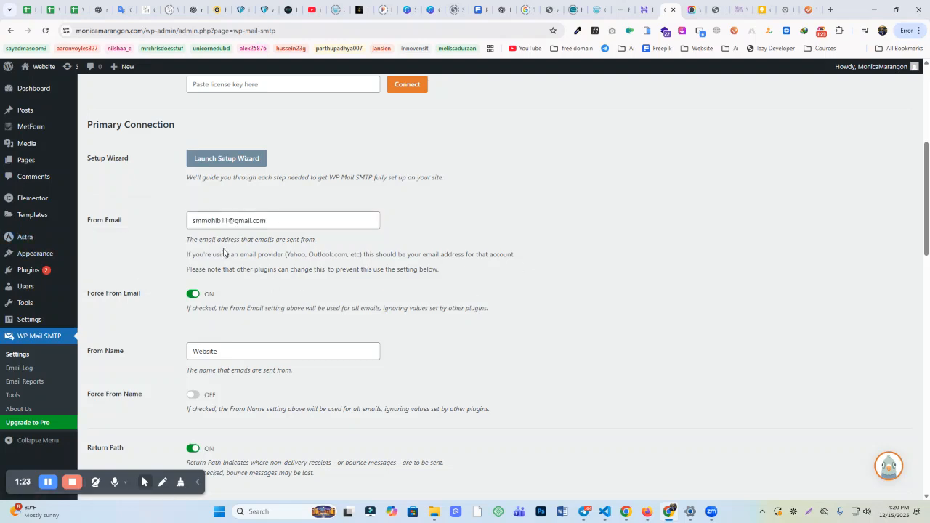
scroll(233, 248, "up", 3)
scroll(217, 245, "down", 2)
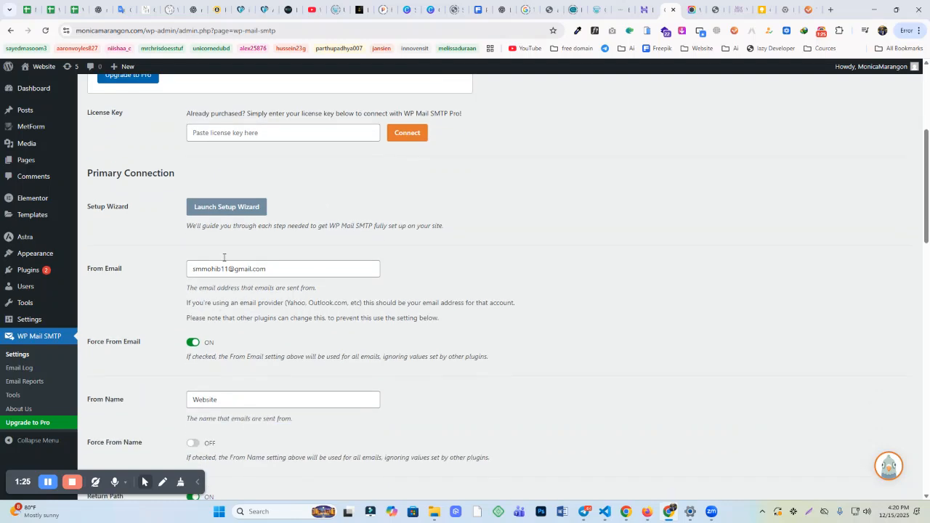
scroll(334, 258, "down", 4)
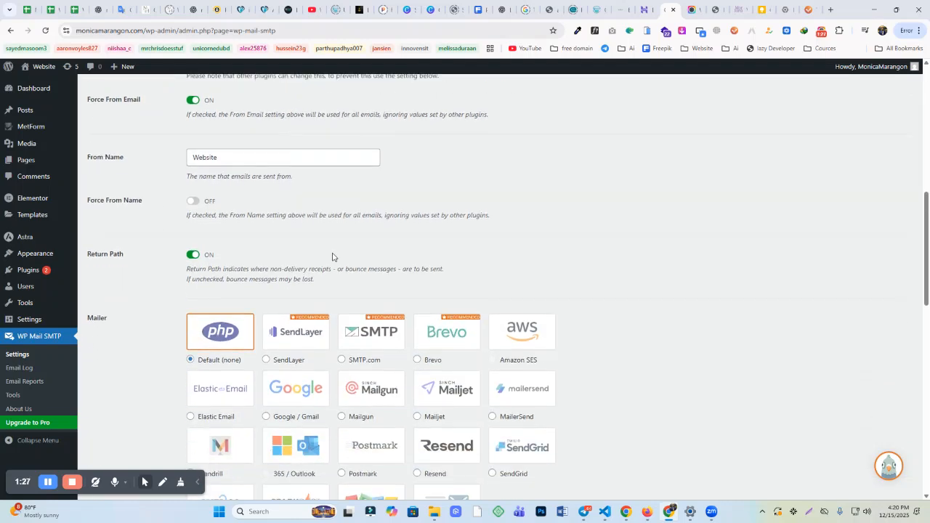
Step: Choose Google / Gmail as the WP Mail SMTP mailer
scroll(333, 255, "down", 1)
left_click(289, 299)
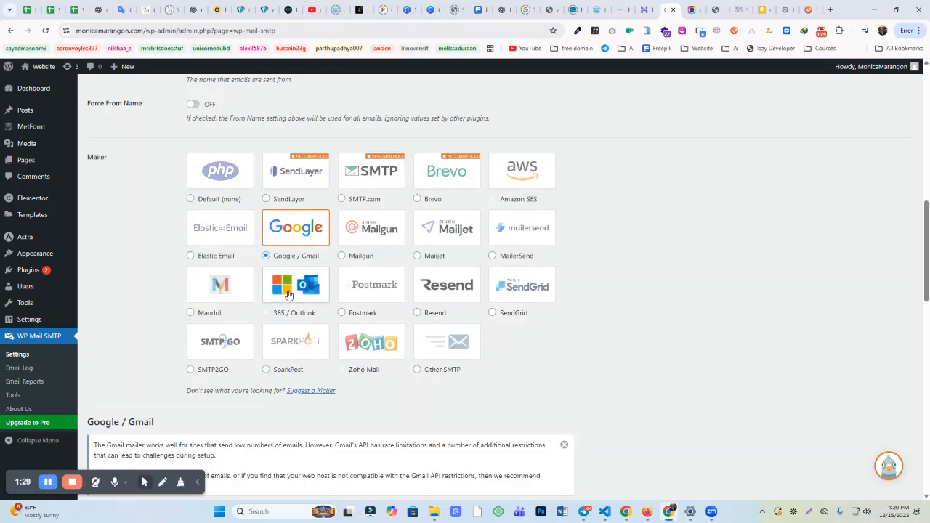
scroll(232, 301, "down", 4)
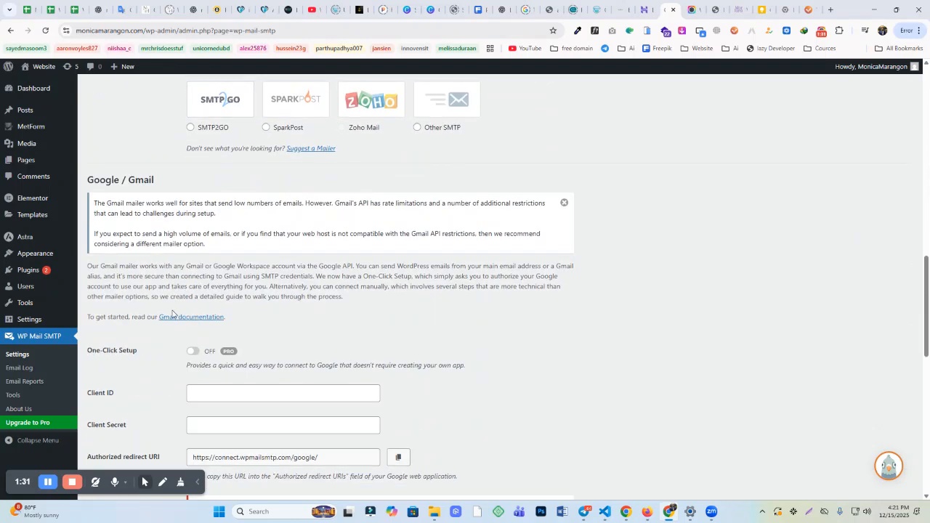
scroll(174, 305, "down", 2)
scroll(177, 231, "up", 6)
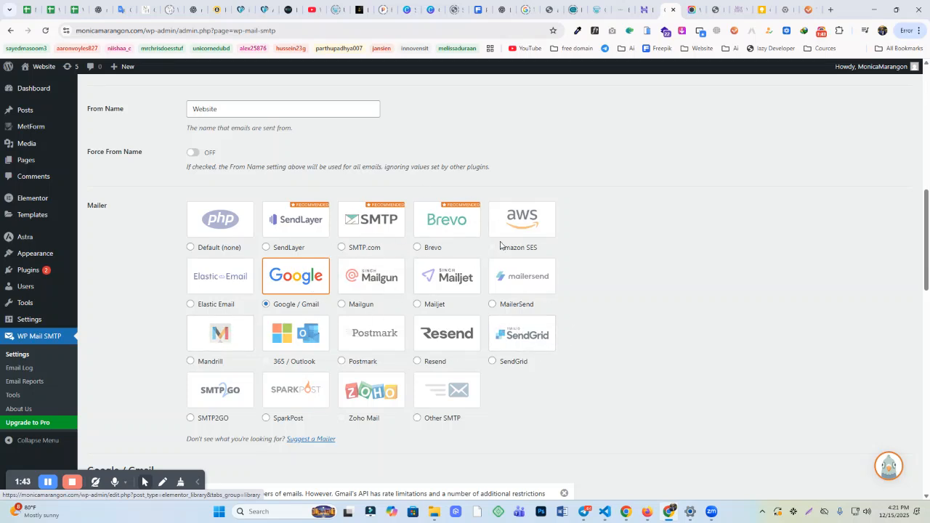
Step: Copy the Authorized redirect URI from the Gmail mailer settings
scroll(475, 266, "down", 3)
scroll(472, 191, "down", 4)
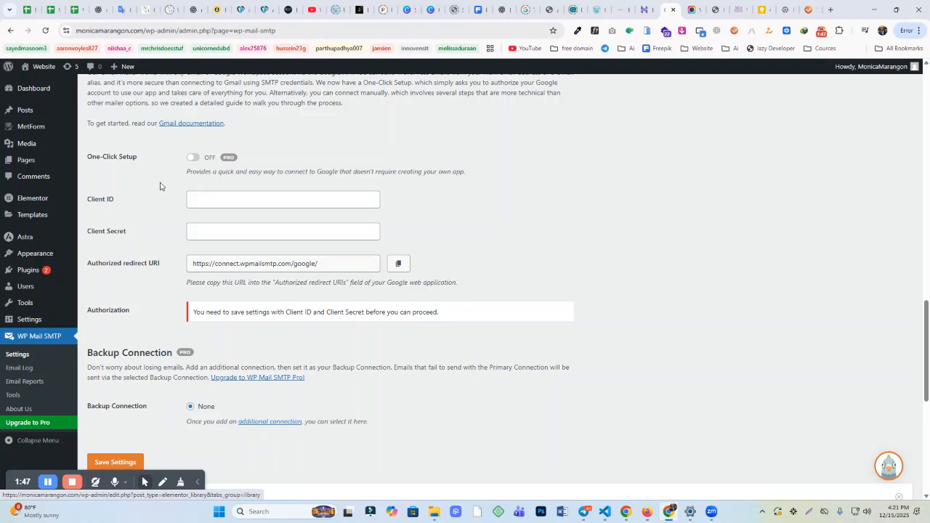
left_click_drag(99, 234, 132, 237)
left_click(198, 266)
left_click(398, 264)
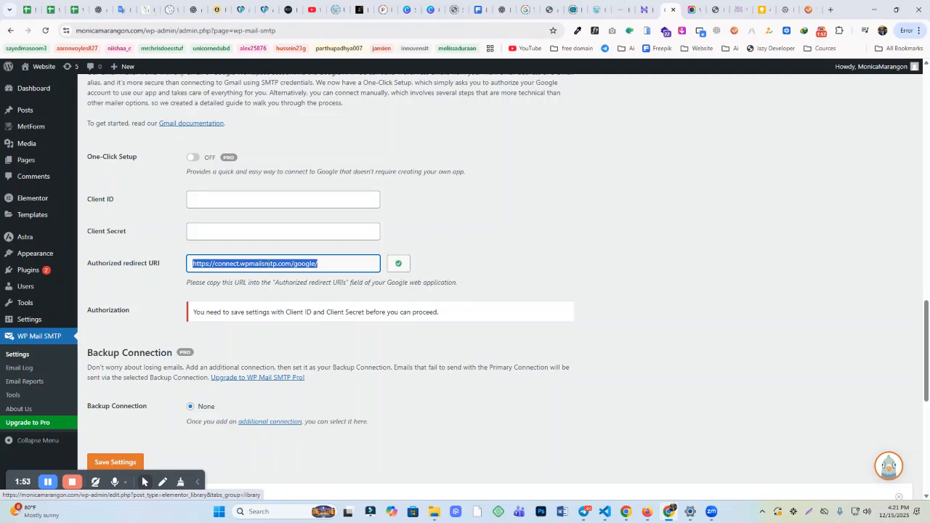
scroll(344, 224, "down", 4)
scroll(307, 224, "up", 6)
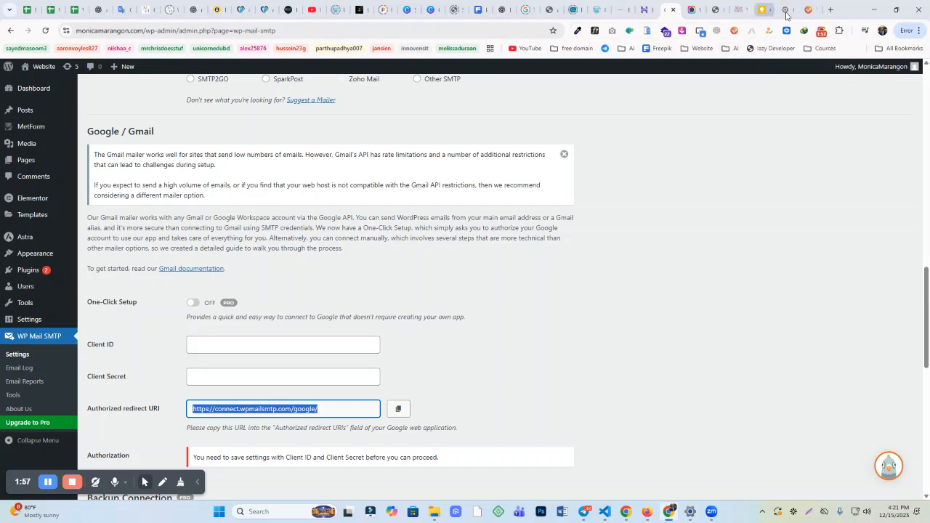
left_click(830, 9)
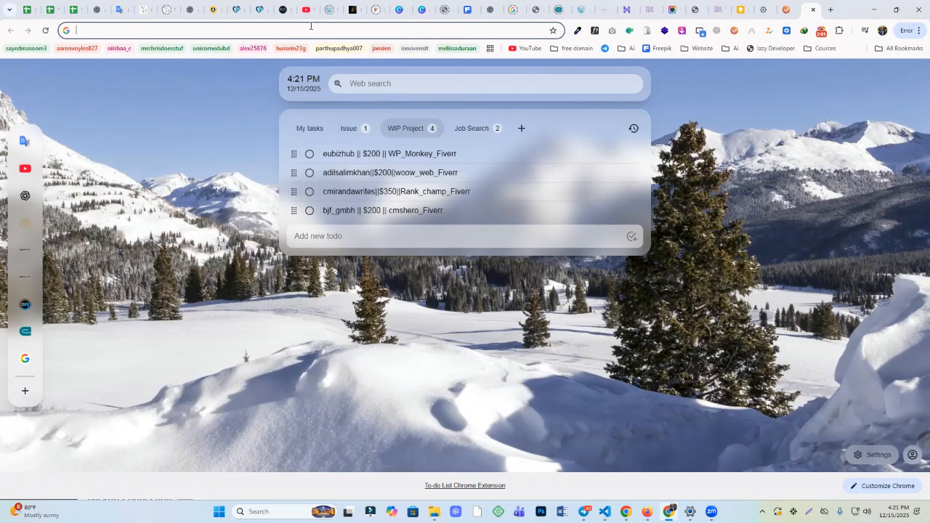
Step: Open the Google Cloud console and start creating a new project
type("goo")
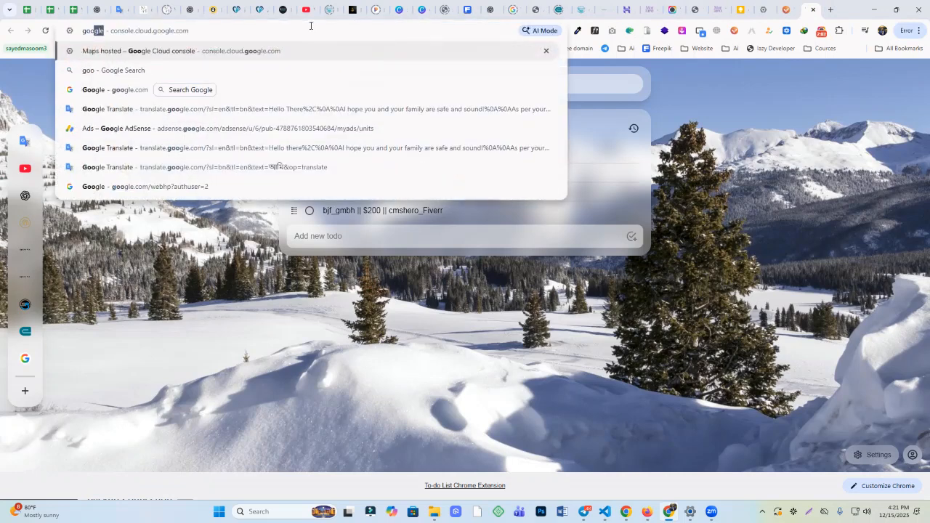
key("Return")
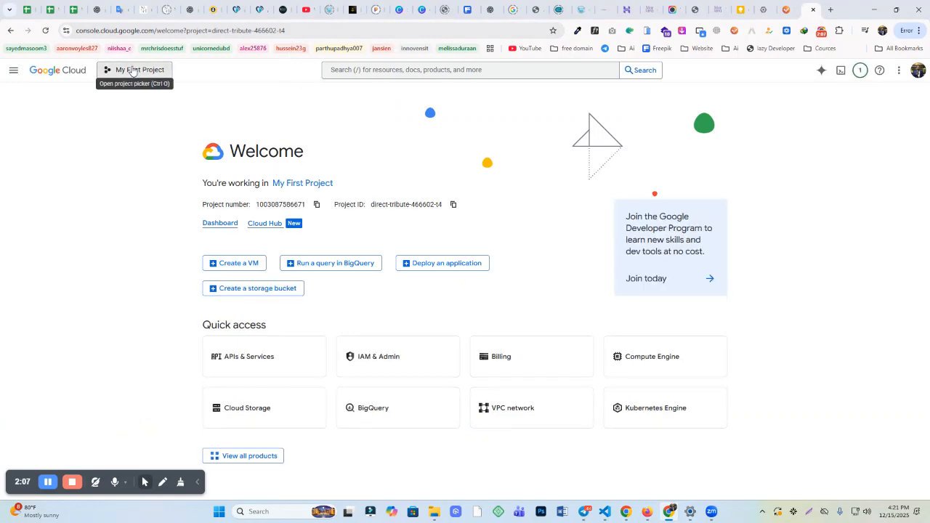
left_click(131, 71)
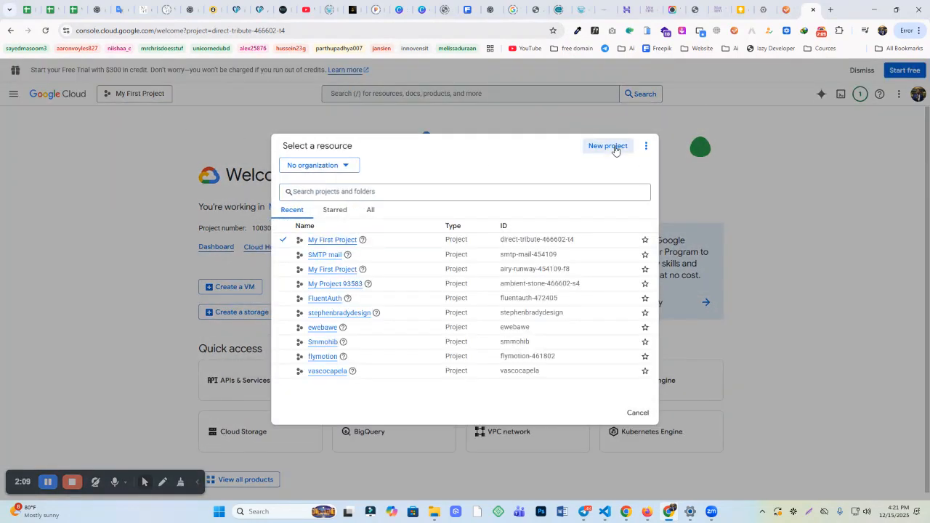
left_click(607, 146)
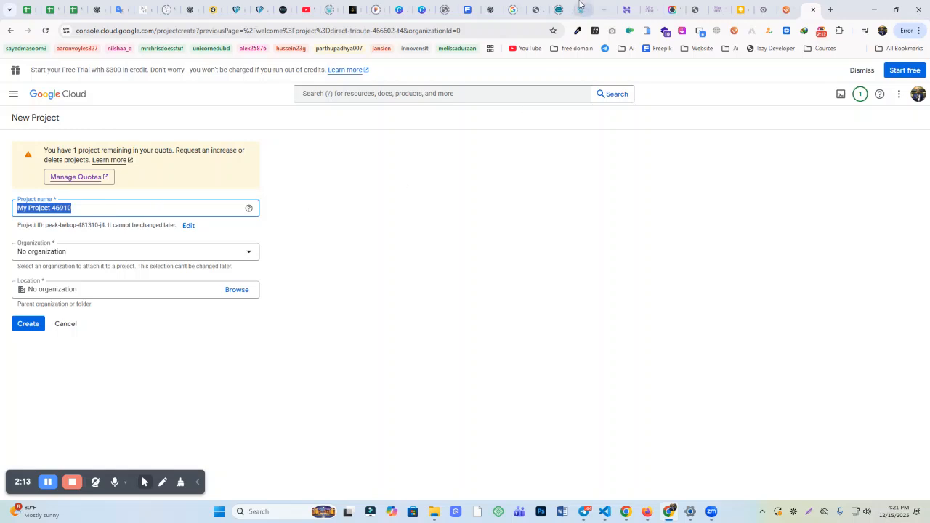
Step: Name the project after the site's domain, keep No organization, and create it
left_click(647, 10)
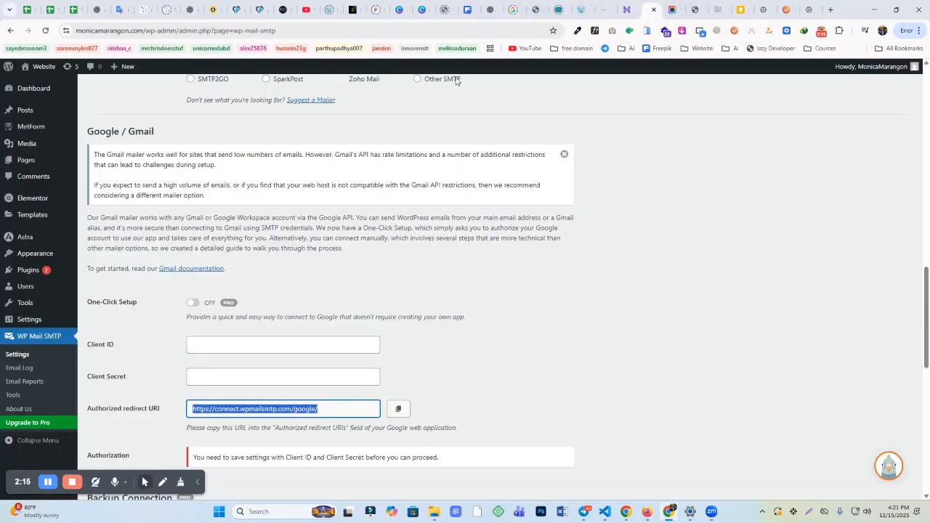
double_click(126, 30)
key("ctrl+c")
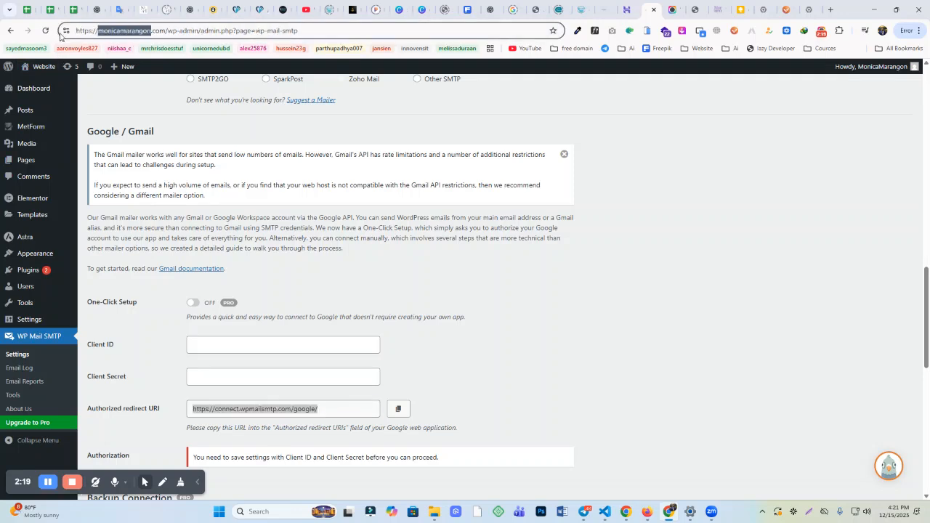
left_click(791, 11)
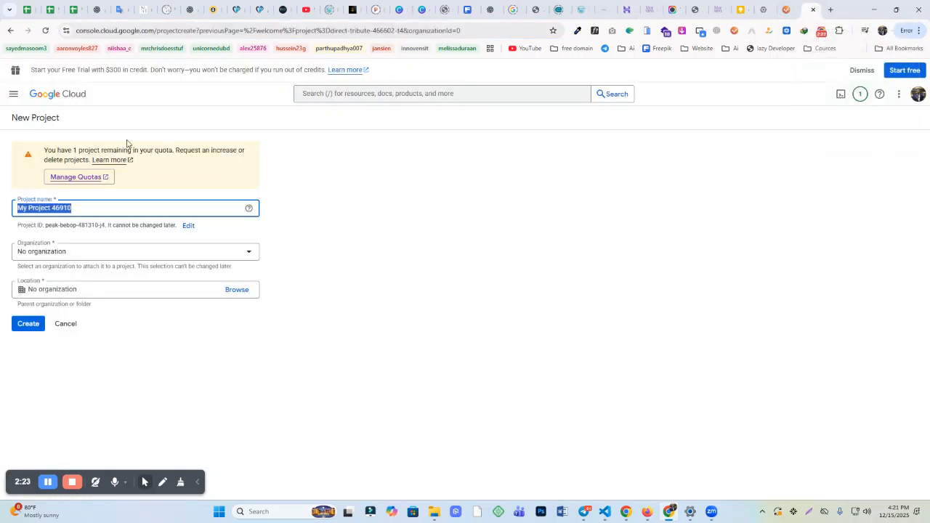
key("ctrl+v")
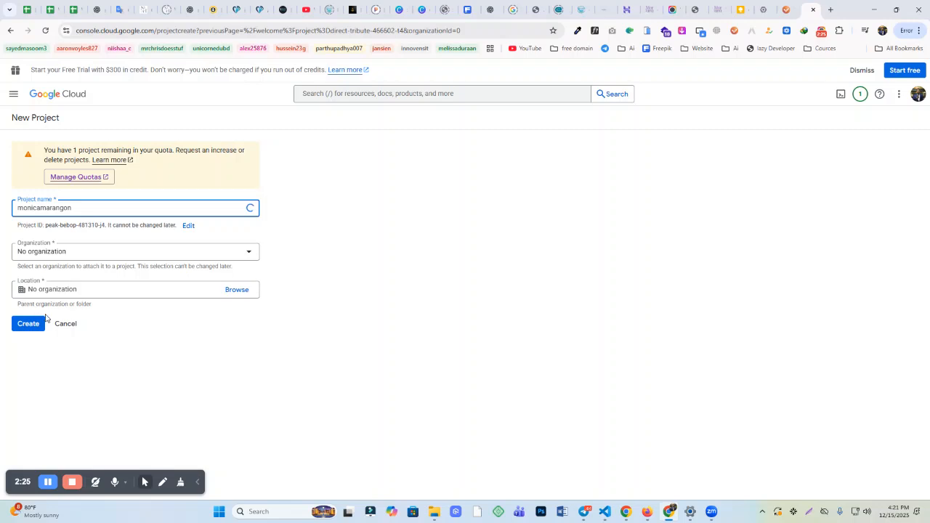
left_click(63, 254)
left_click(85, 255)
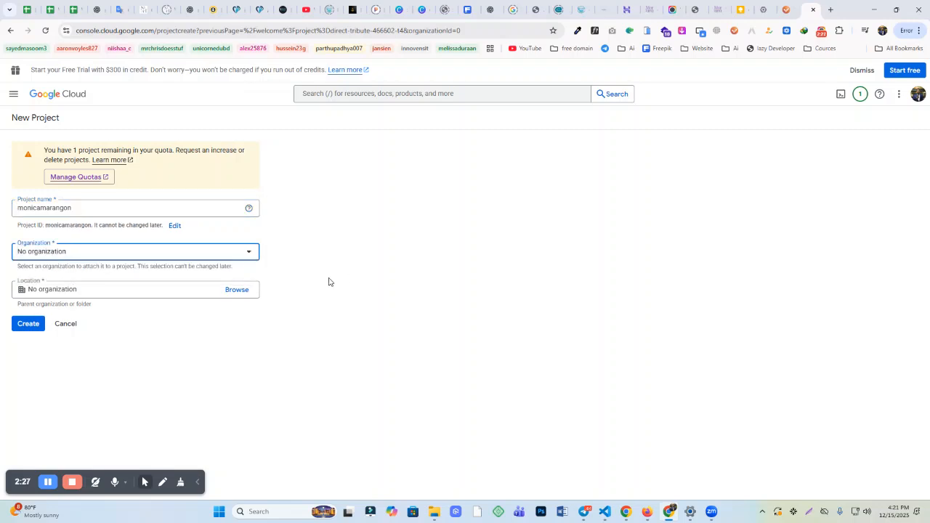
left_click(16, 326)
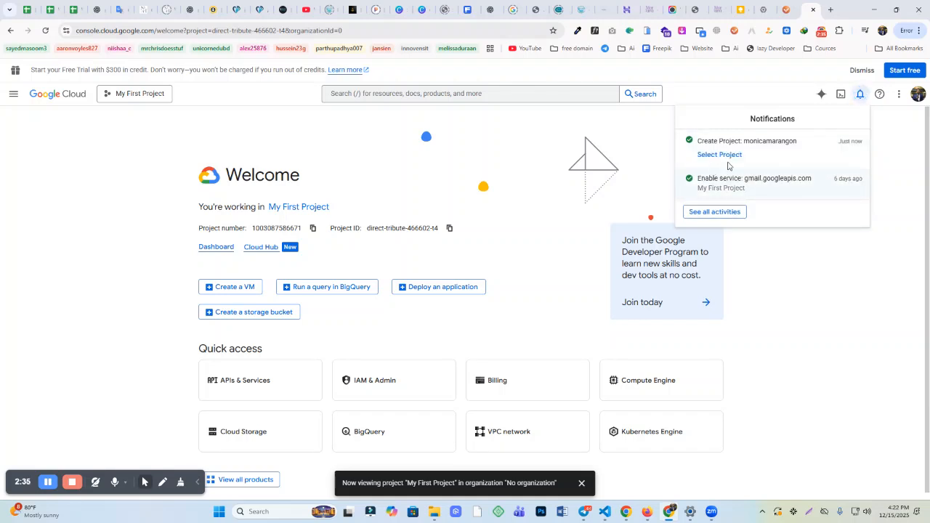
Step: Switch the console to the new project and begin searching for 'gmail'
left_click(710, 156)
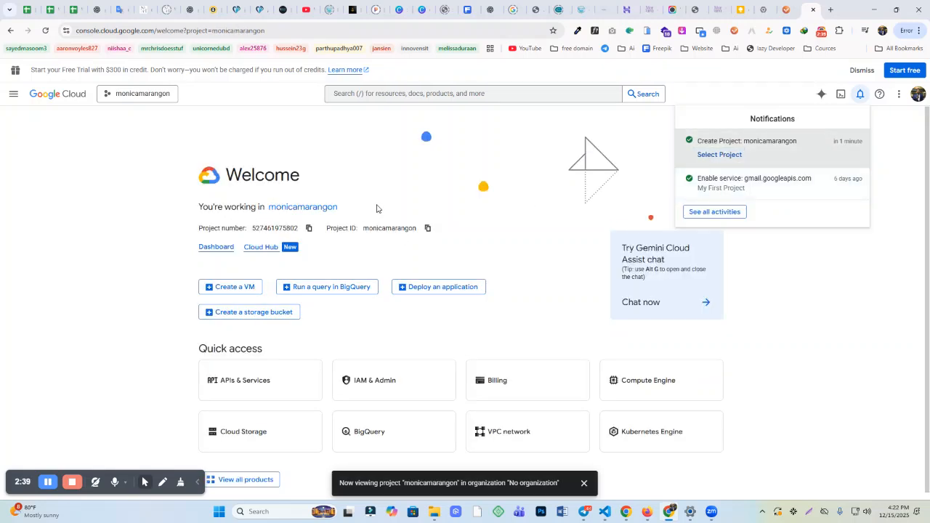
left_click(401, 94)
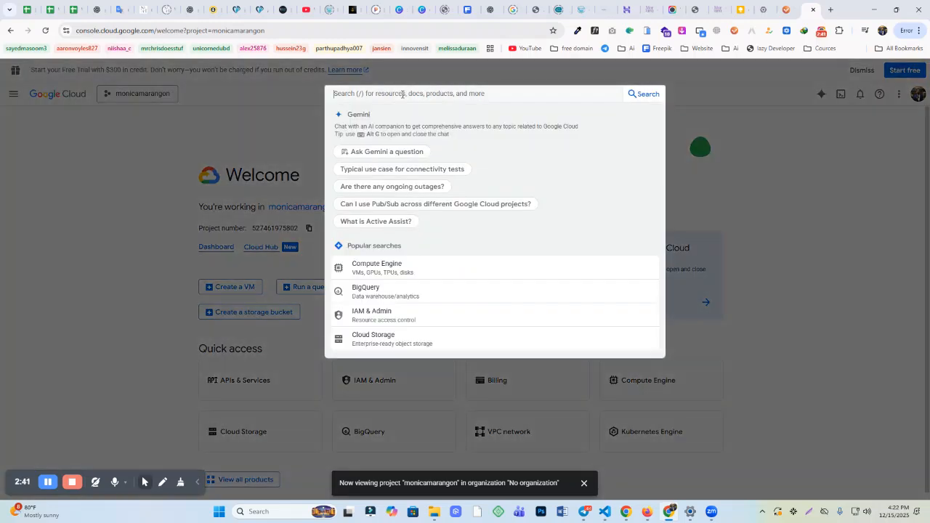
type("gmail")
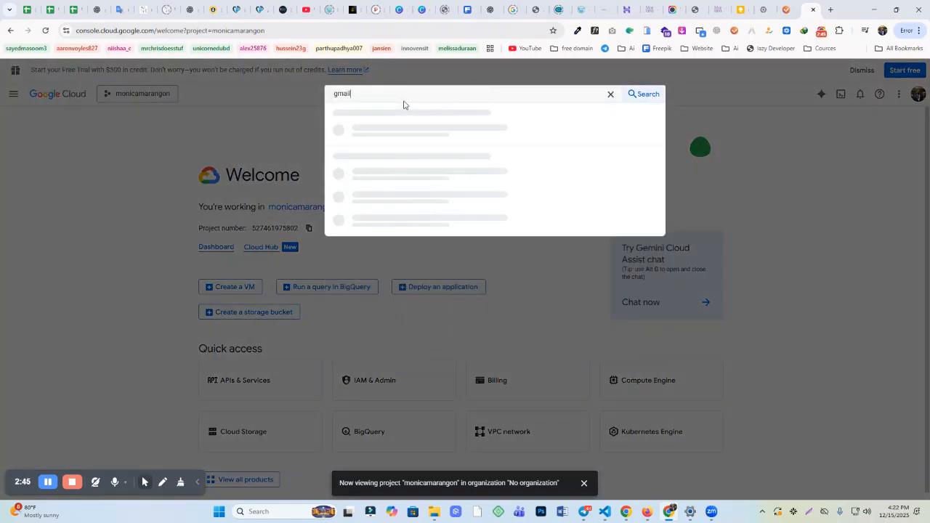
Step: Open Gmail API from the search results and enable it for the project
left_click(398, 135)
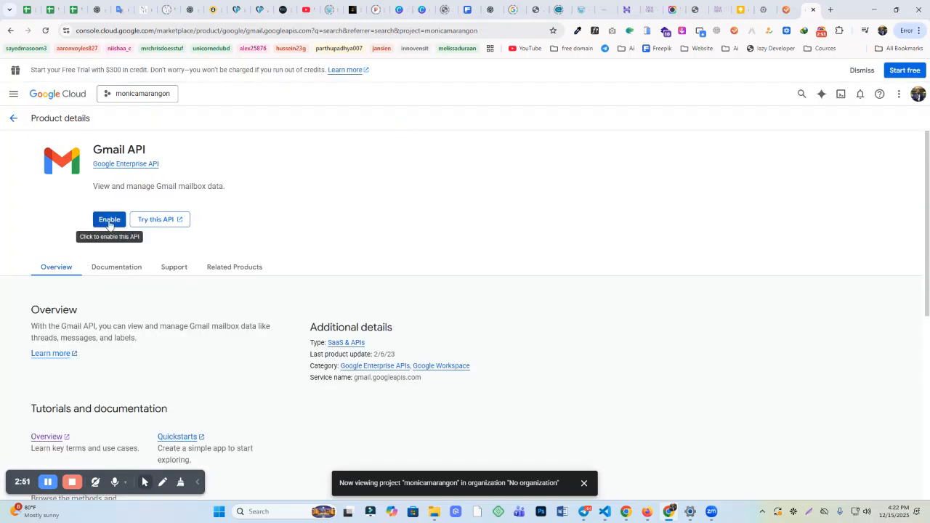
left_click(109, 221)
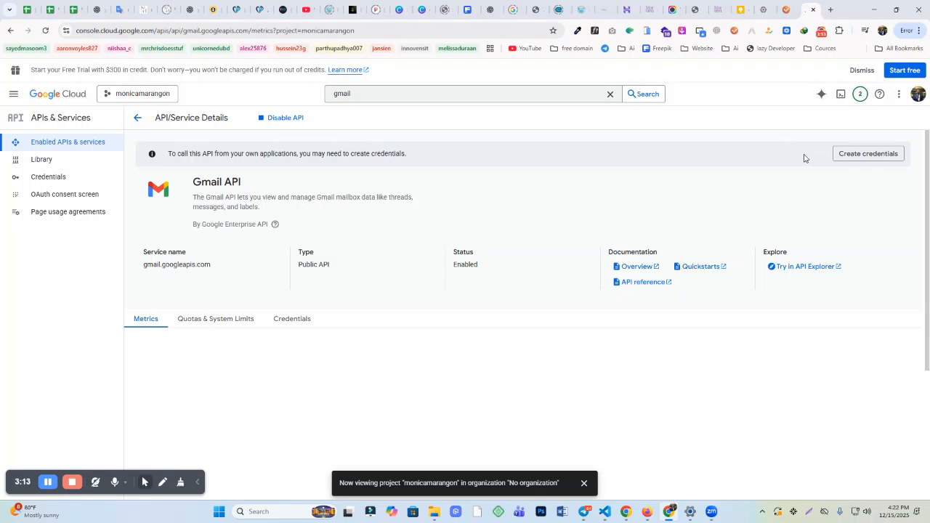
right_click(849, 155)
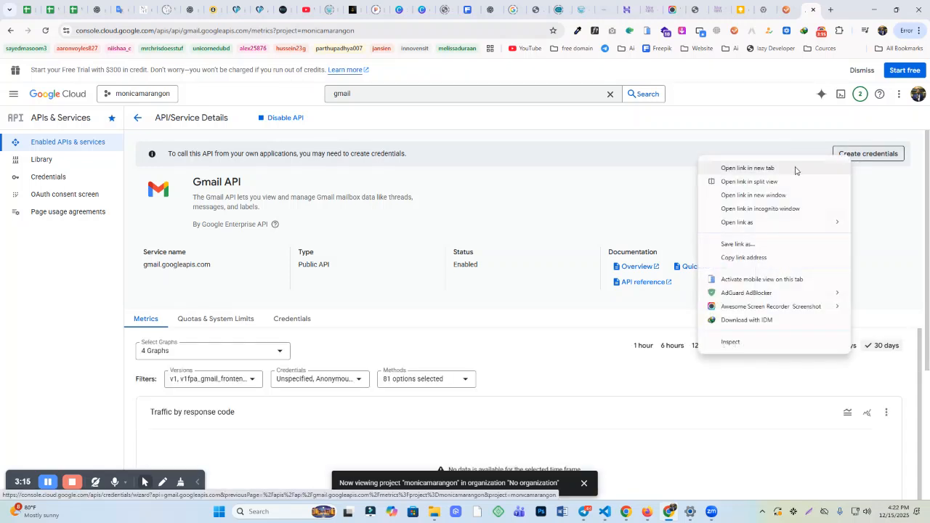
Step: In a new credentials tab, pick Gmail API with User data and proceed to the consent screen
left_click(784, 167)
left_click(806, 7)
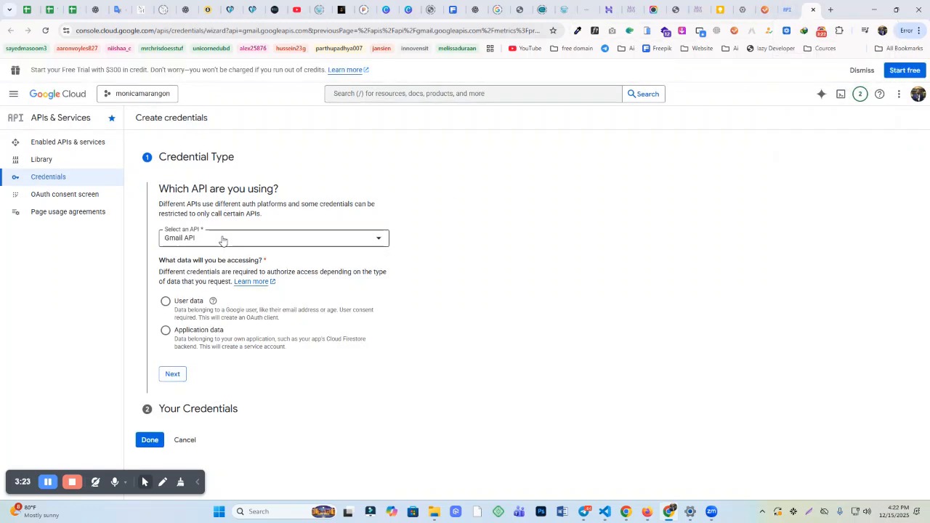
left_click(222, 240)
left_click(203, 295)
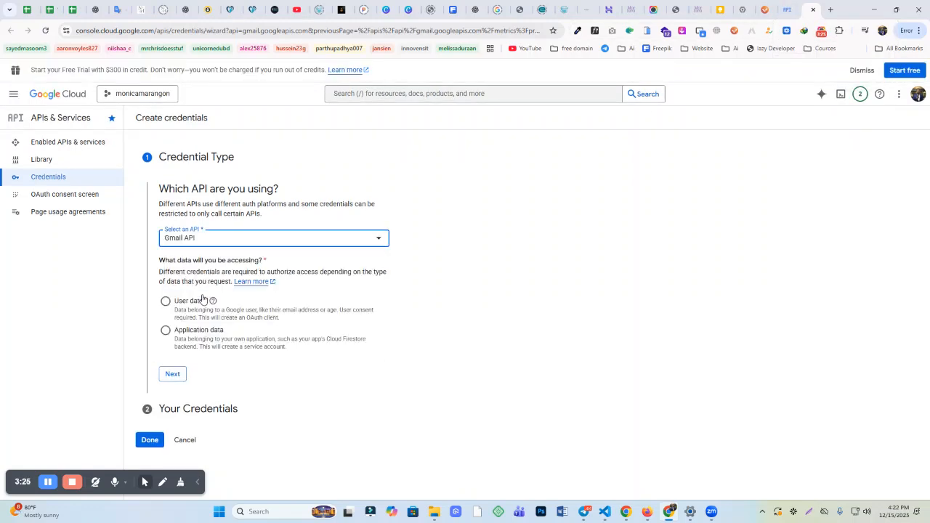
left_click(219, 232)
scroll(222, 283, "up", 10)
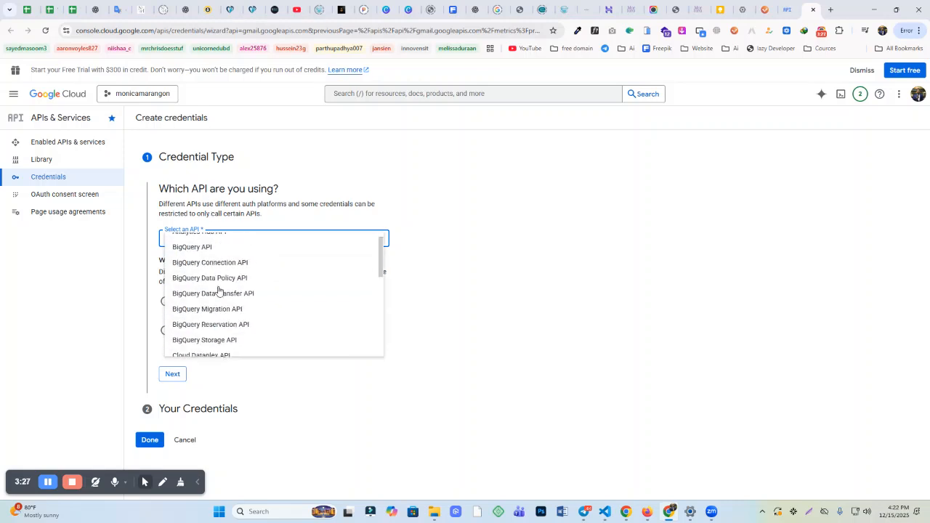
scroll(224, 280, "down", 10)
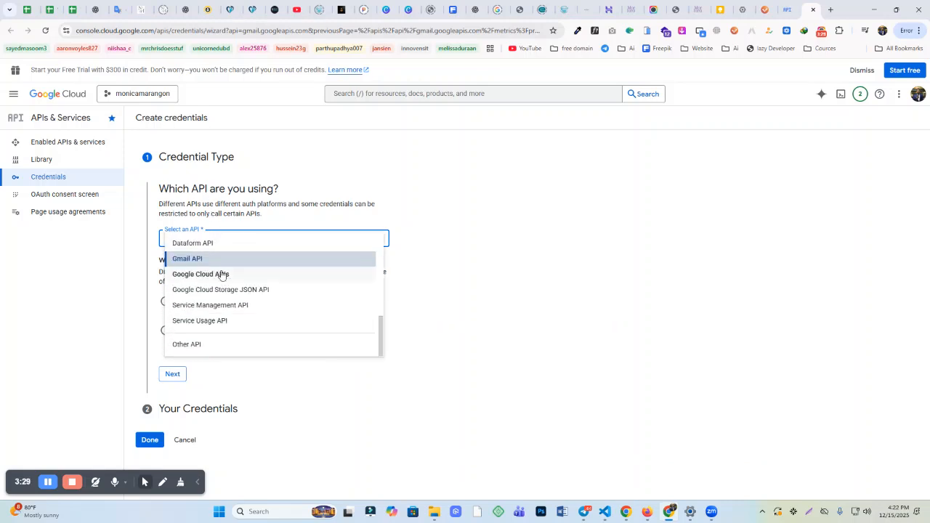
left_click(193, 258)
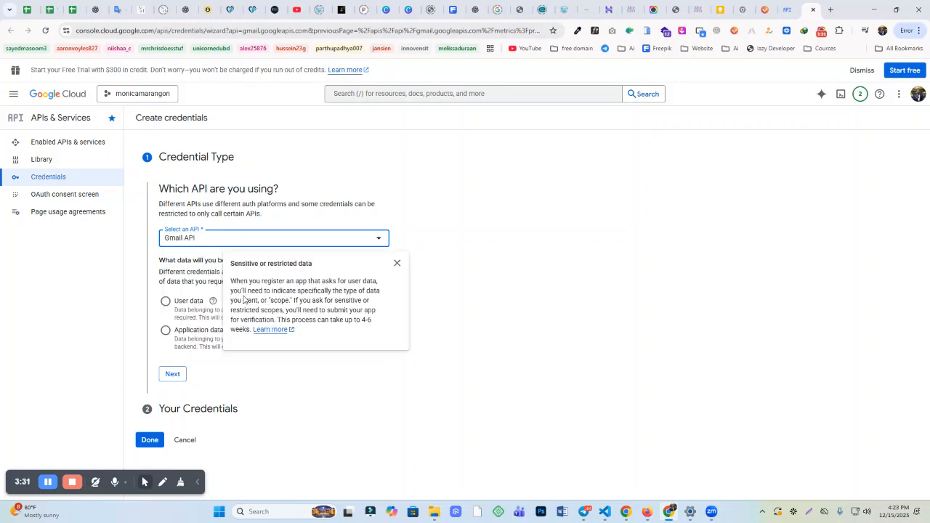
left_click(166, 302)
left_click(173, 374)
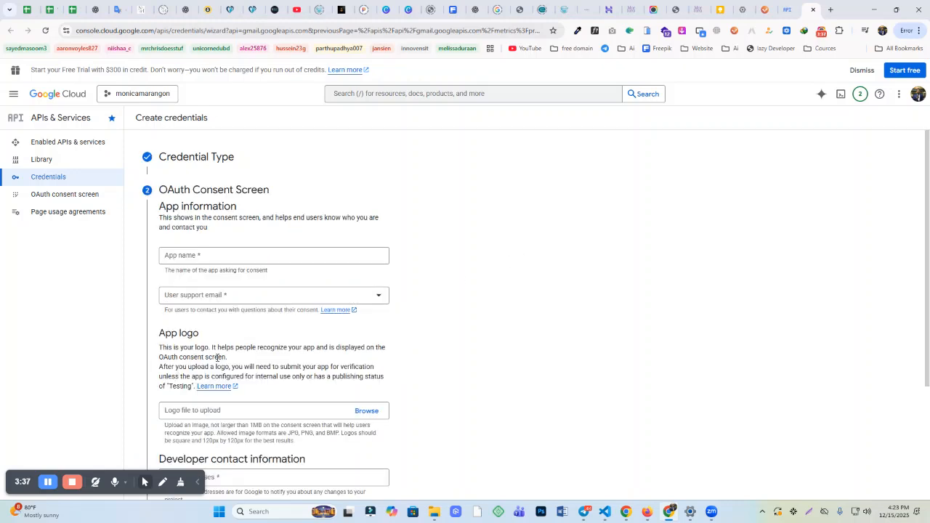
Step: Set the app name to the site's domain and choose the account's email for user support
scroll(284, 204, "down", 2)
left_click(224, 159)
key("ctrl+v")
left_click(183, 200)
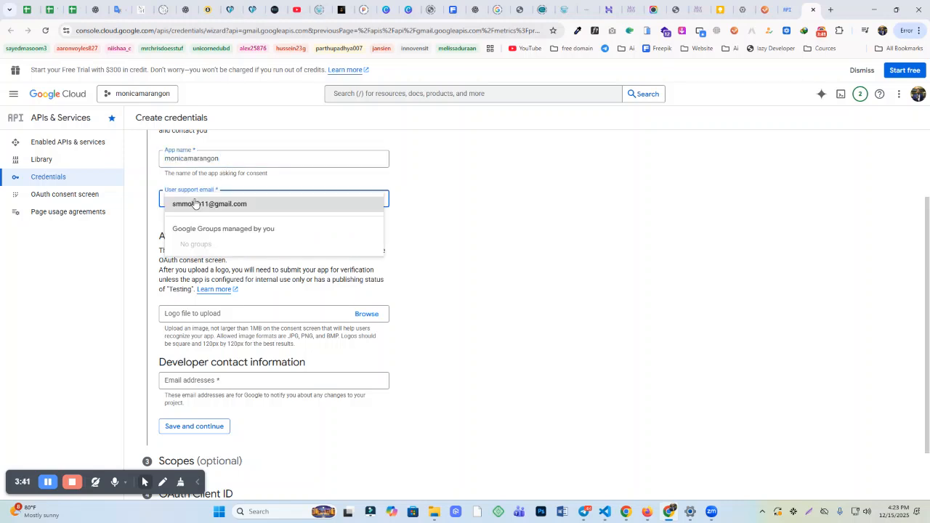
left_click(222, 206)
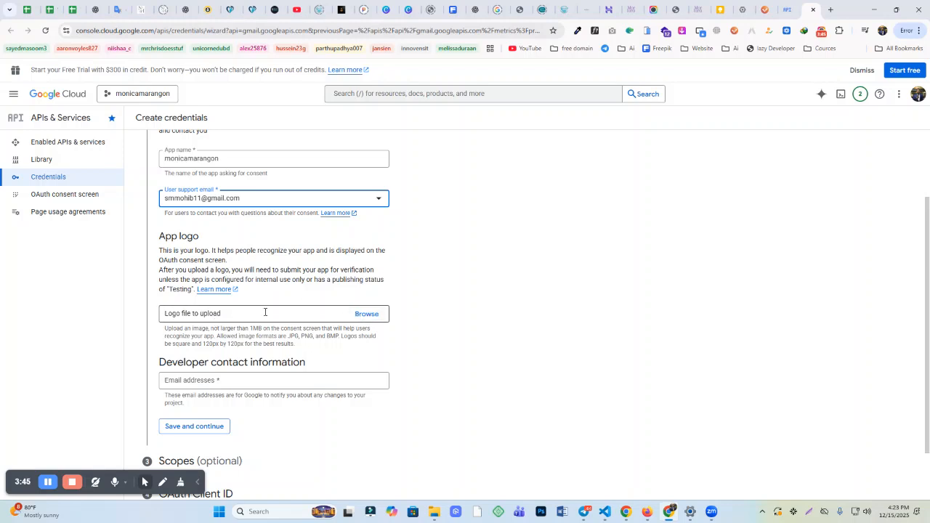
Step: Enter the account's email as developer contact and save the consent screen details
scroll(272, 312, "down", 1)
left_click(220, 313)
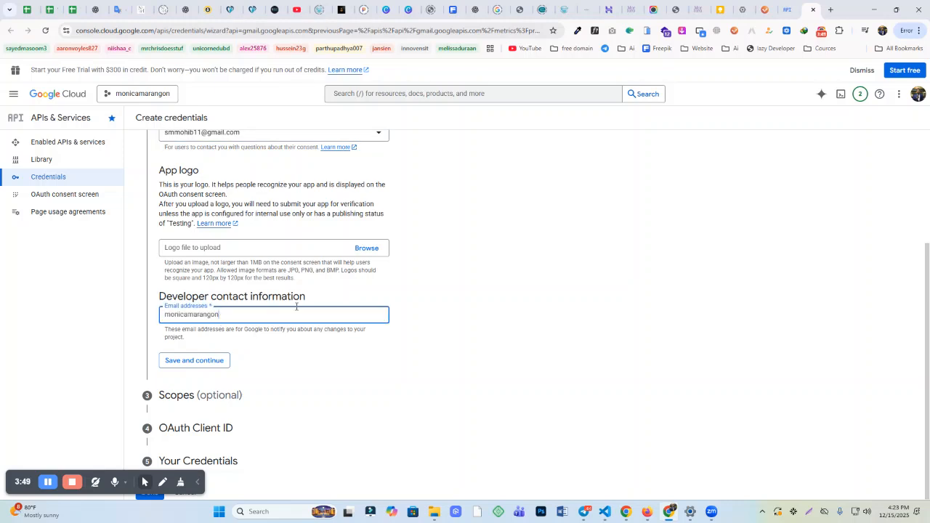
left_click_drag(242, 318, 74, 310)
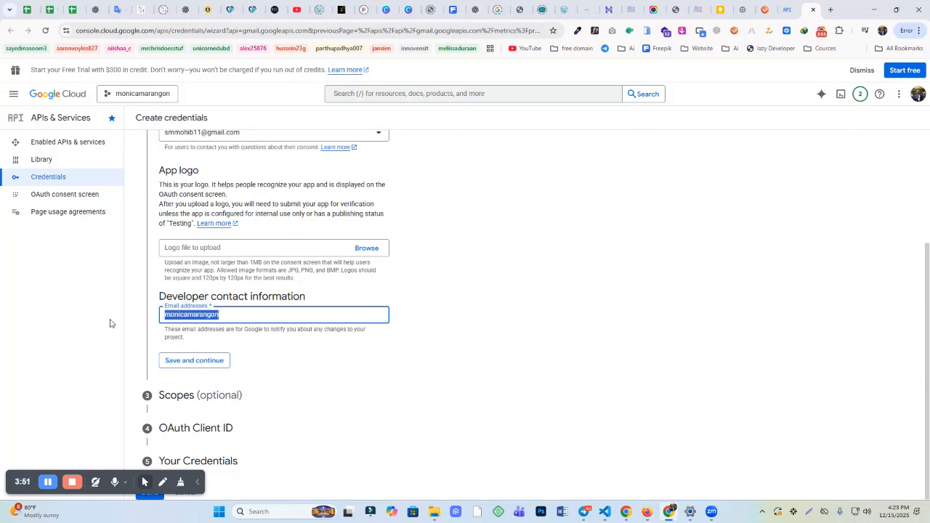
key("super+v")
left_click(214, 483)
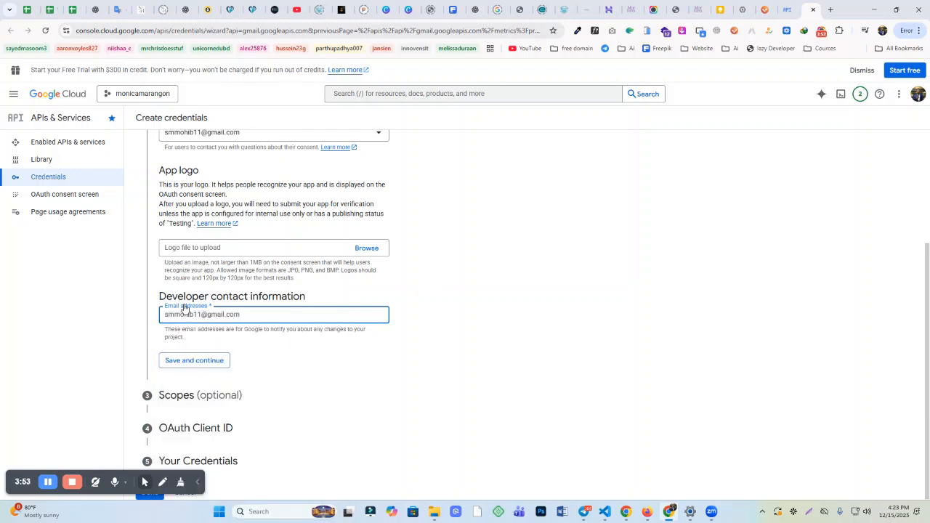
left_click(501, 314)
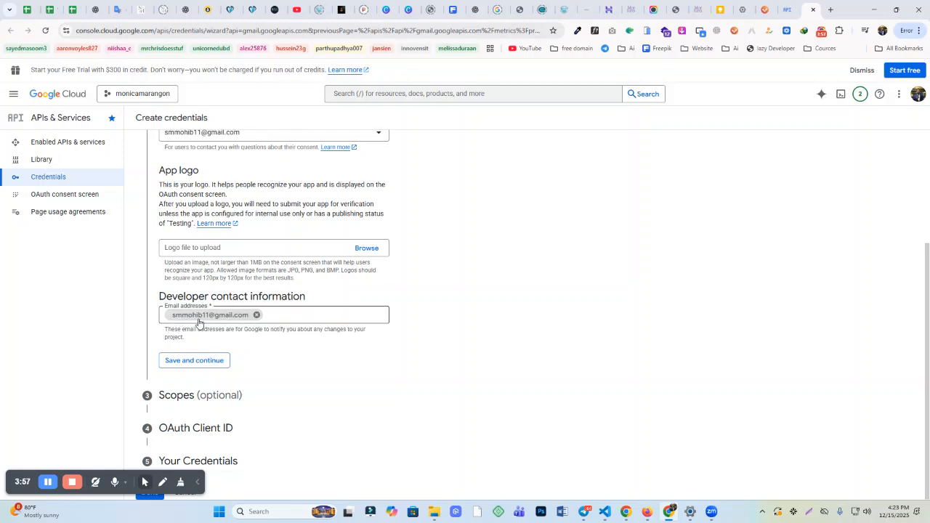
left_click(205, 364)
scroll(201, 362, "down", 3)
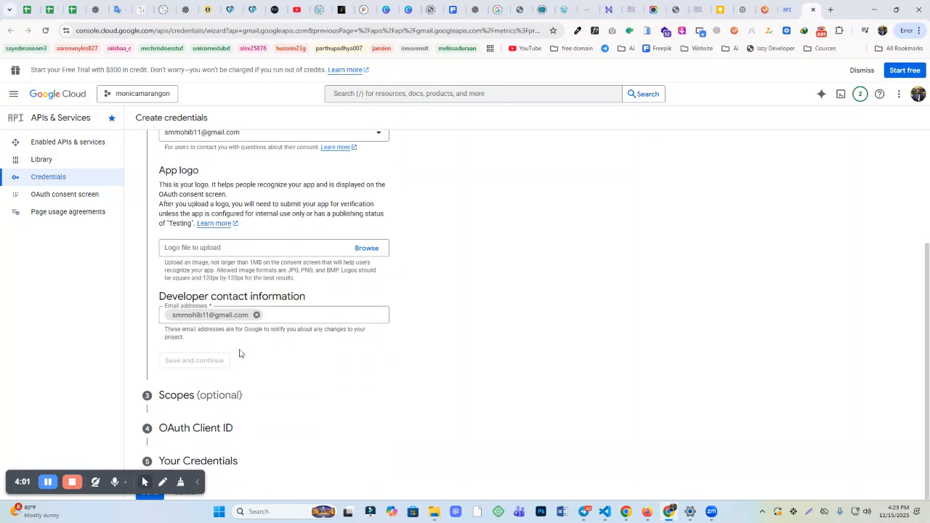
scroll(264, 342, "down", 3)
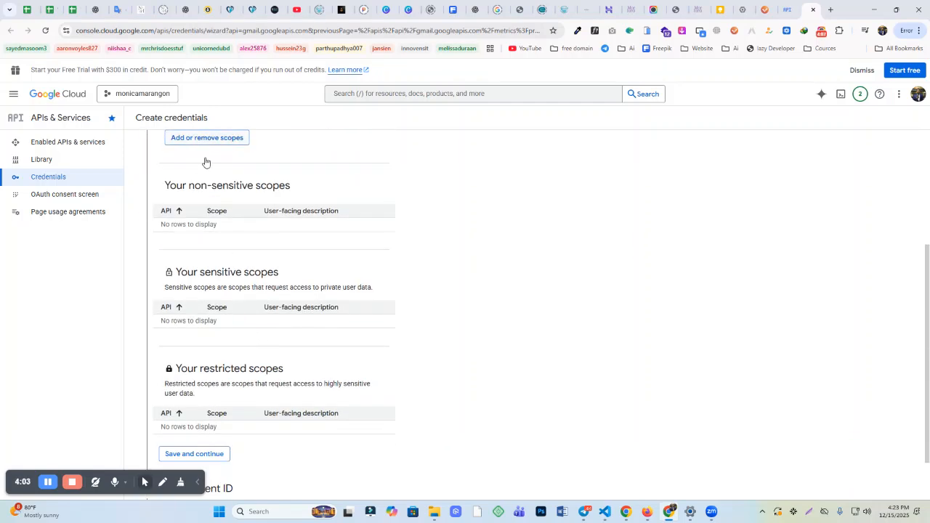
Step: Skip the optional scopes and set the OAuth client type to Web application
scroll(188, 385, "down", 4)
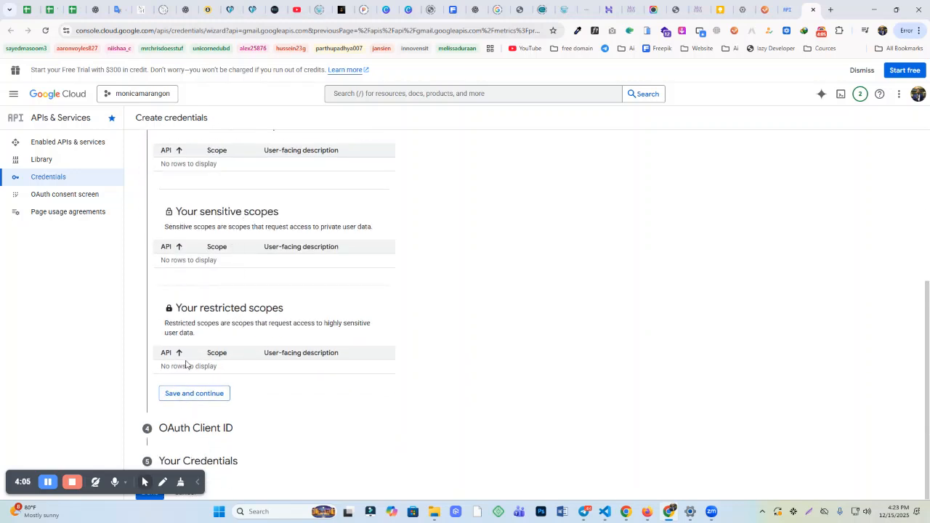
scroll(233, 295, "up", 3)
scroll(229, 283, "up", 3)
scroll(223, 251, "down", 4)
left_click(190, 394)
left_click(199, 327)
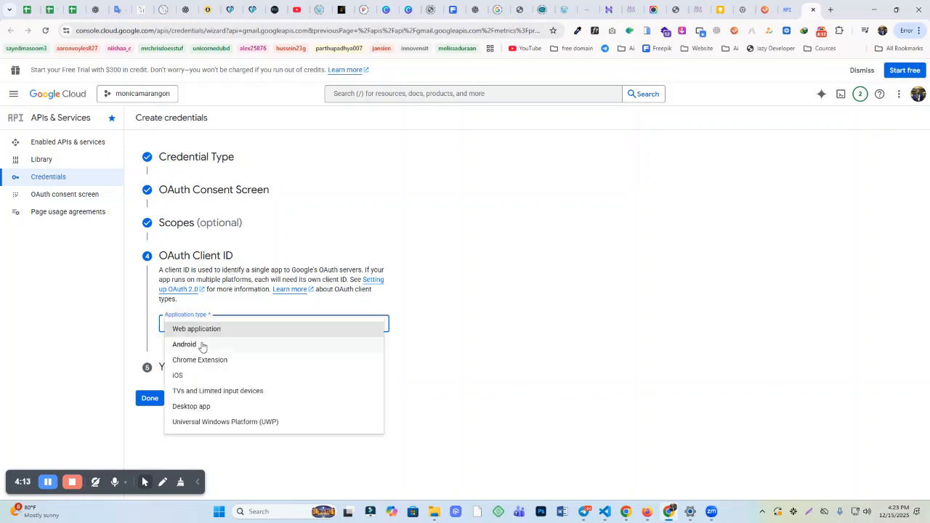
left_click(203, 329)
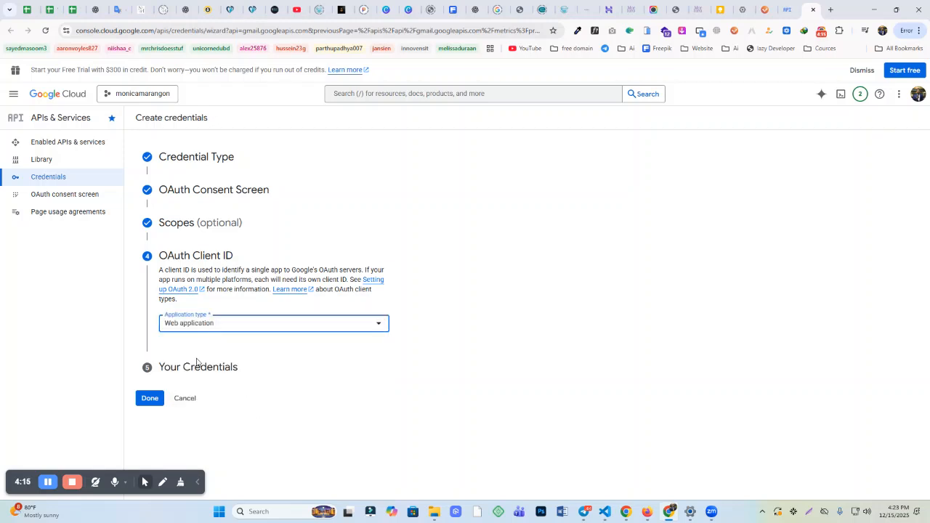
scroll(209, 328, "down", 3)
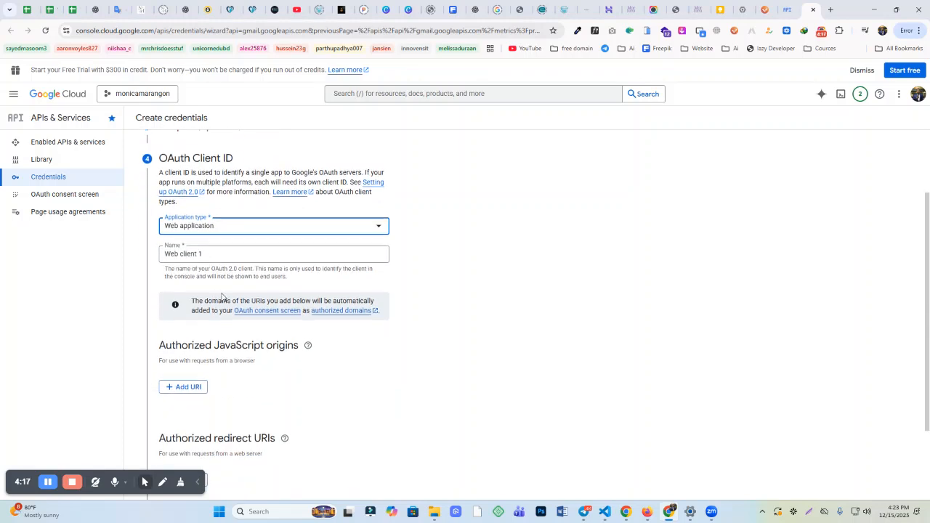
left_click_drag(163, 335, 266, 333)
left_click(213, 333)
left_click(186, 375)
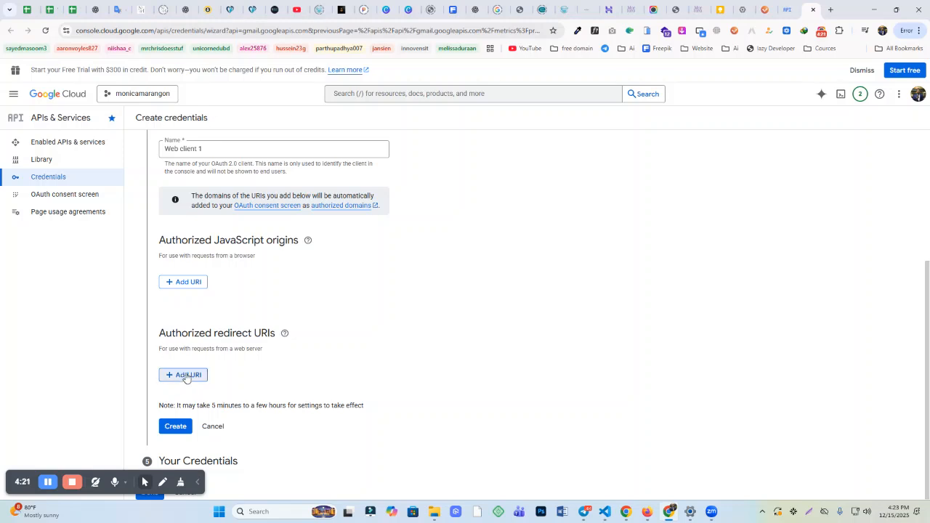
key("super+v")
scroll(262, 318, "down", 1)
left_click(245, 269)
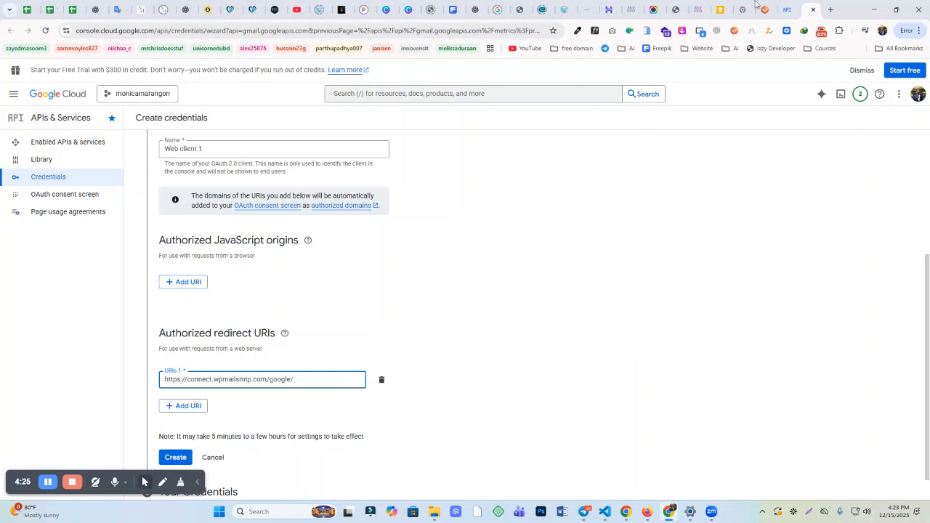
left_click(698, 9)
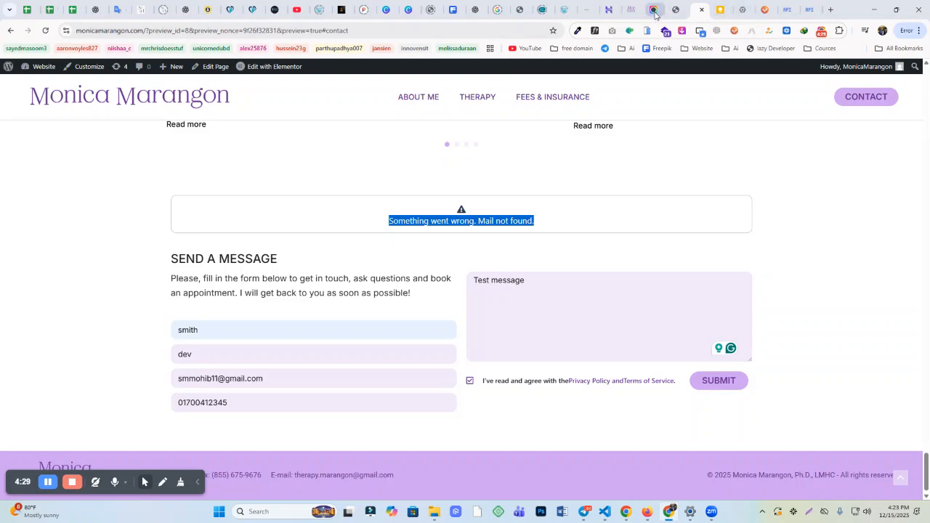
Step: Copy the Authorized redirect URI again in WP Mail SMTP, then return to the Google Cloud credentials page
left_click(674, 9)
left_click(626, 9)
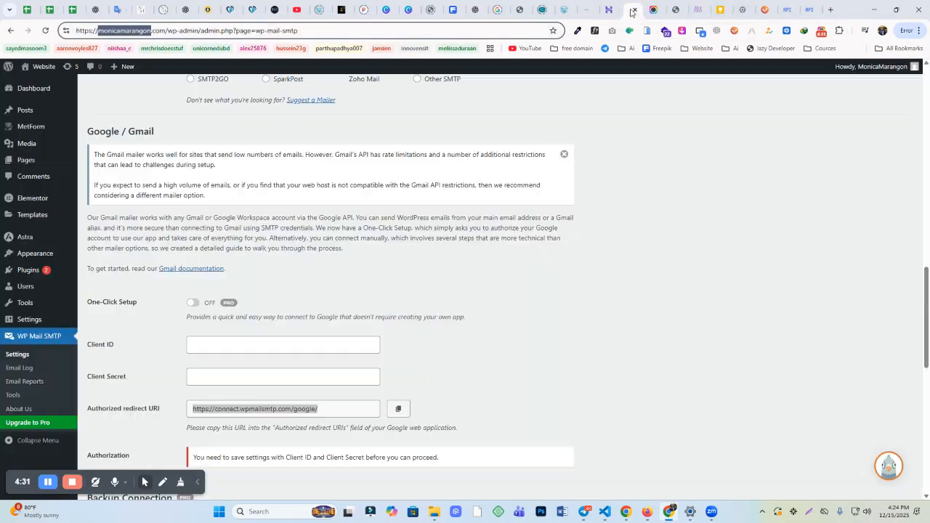
scroll(307, 316, "down", 4)
scroll(92, 217, "up", 1)
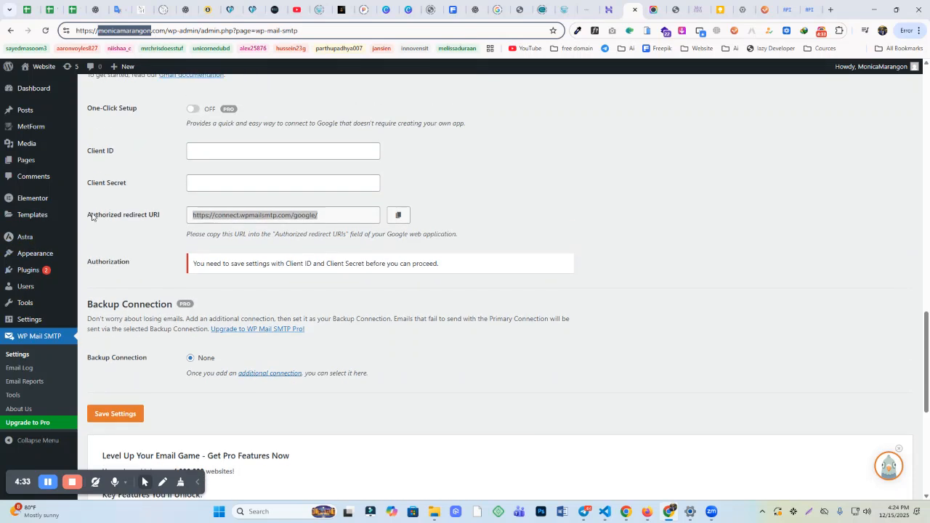
left_click(187, 218)
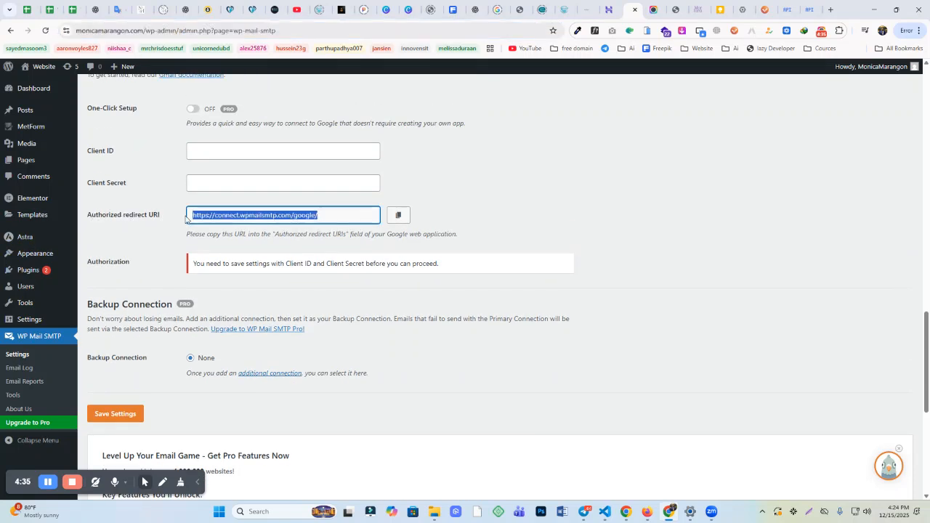
left_click(397, 214)
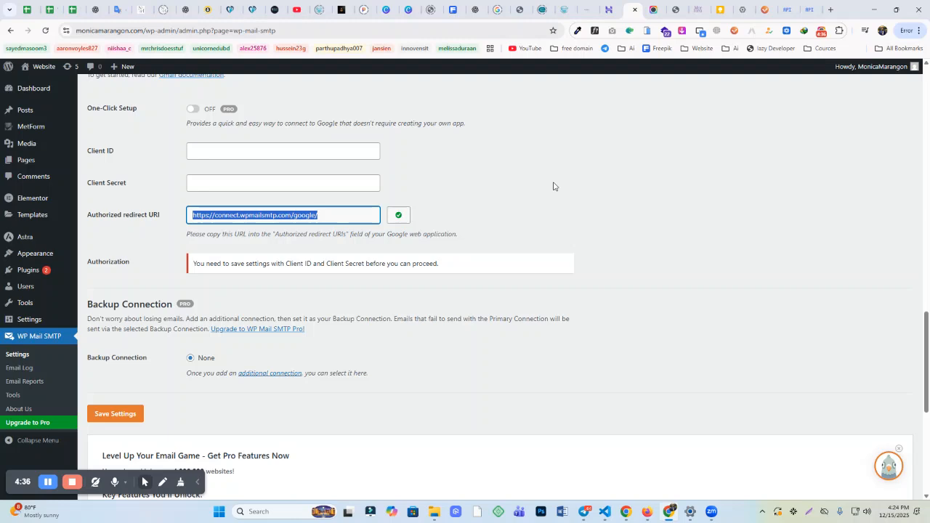
left_click(784, 9)
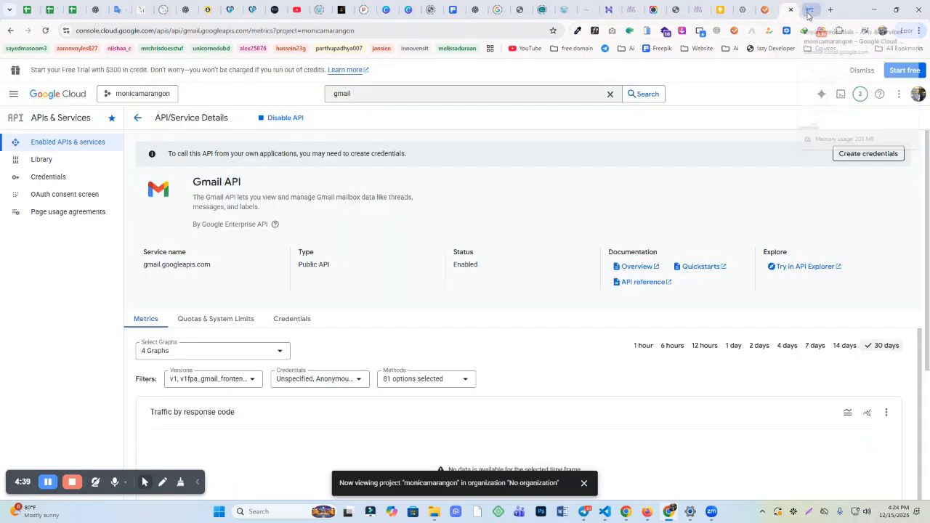
left_click(809, 10)
Step: Create the OAuth web client and copy its new Client ID
scroll(234, 324, "down", 1)
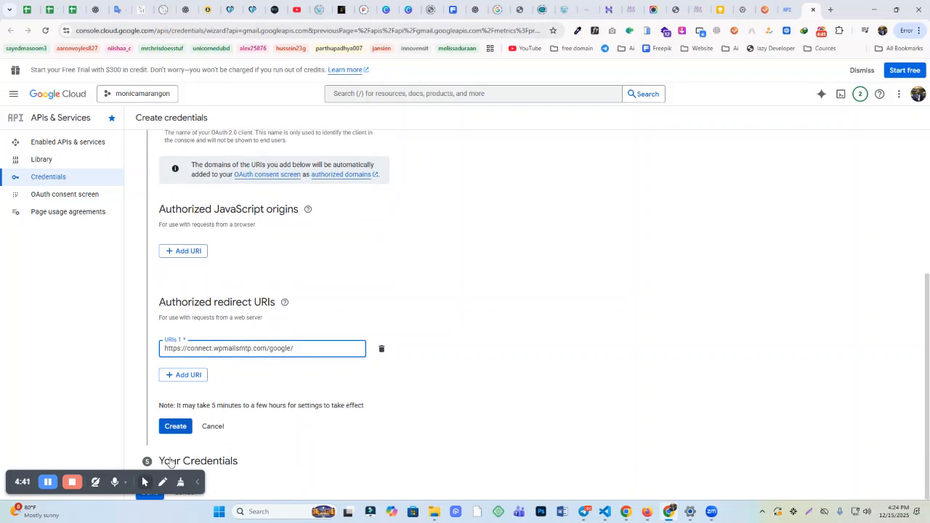
left_click(175, 427)
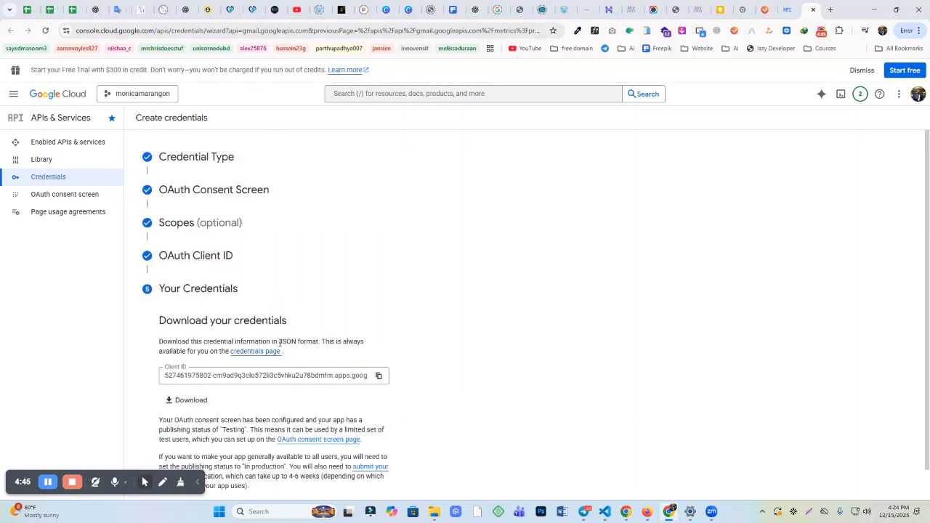
scroll(286, 335, "down", 1)
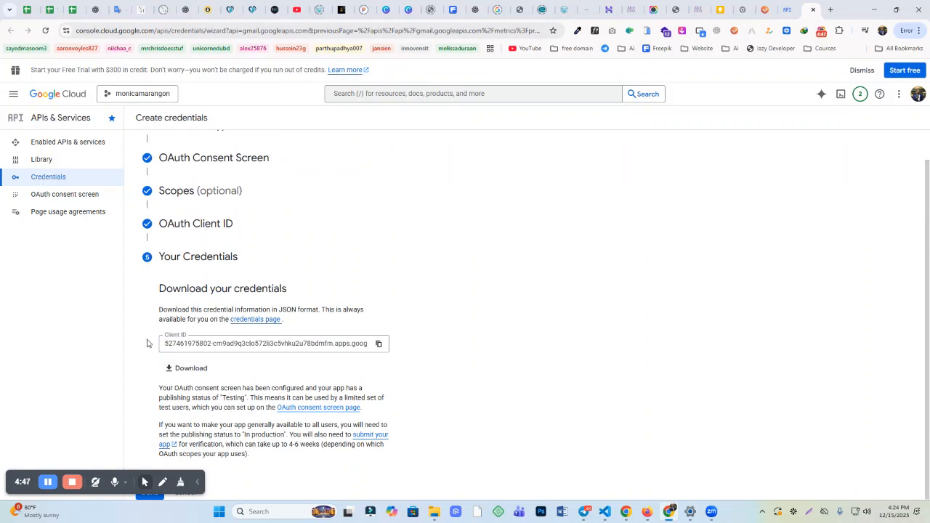
left_click(379, 343)
Step: Paste the Client ID into WP Mail SMTP's Client ID field and close the extra Gmail API page
left_click(626, 10)
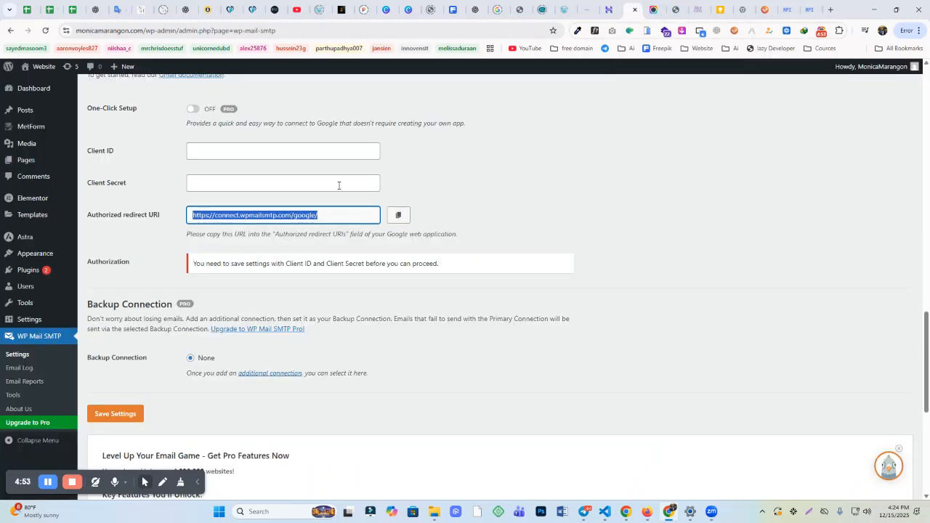
left_click(210, 151)
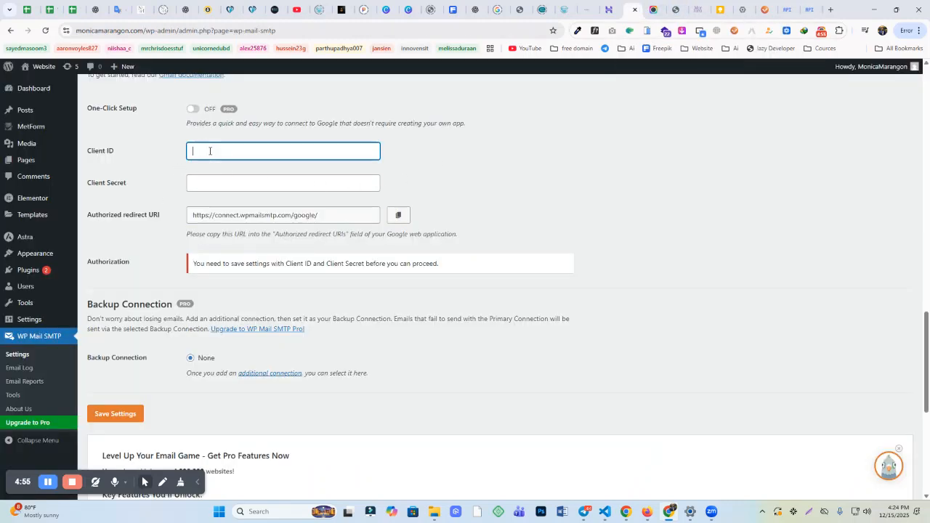
key("ctrl+v")
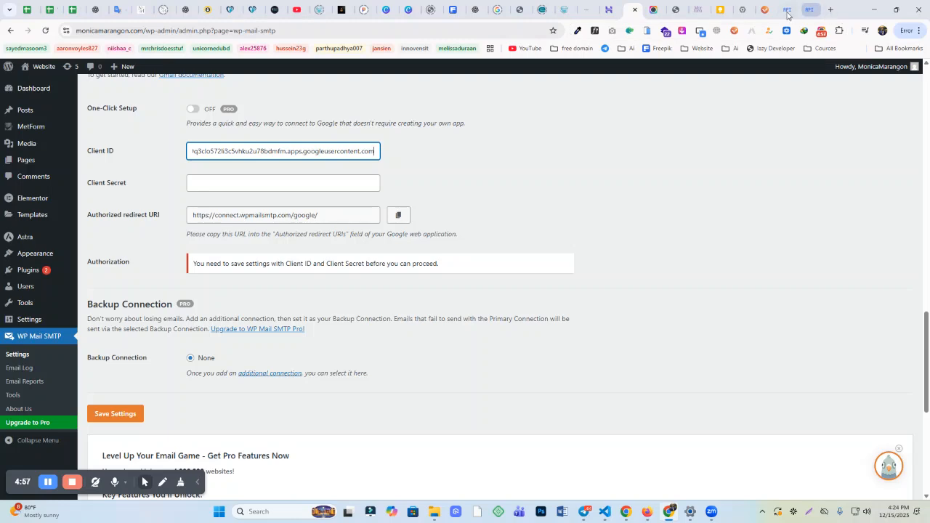
left_click(790, 10)
left_click(791, 10)
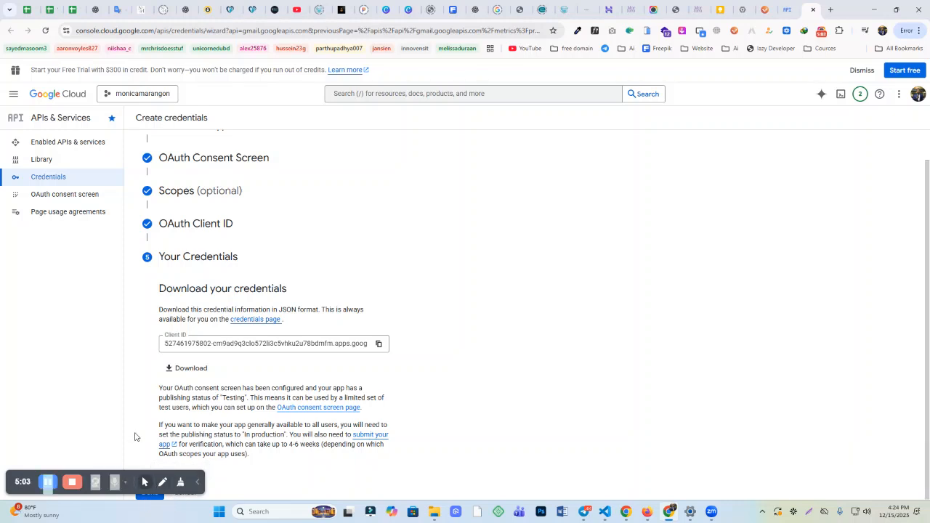
Step: Finish the Create credentials wizard and reselect the current project to reach the Gmail API page
left_click(150, 496)
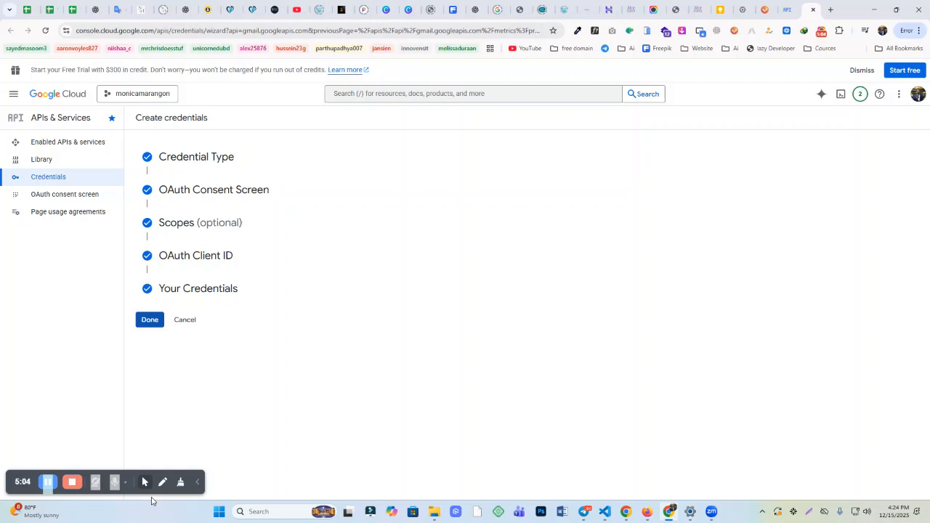
left_click(150, 319)
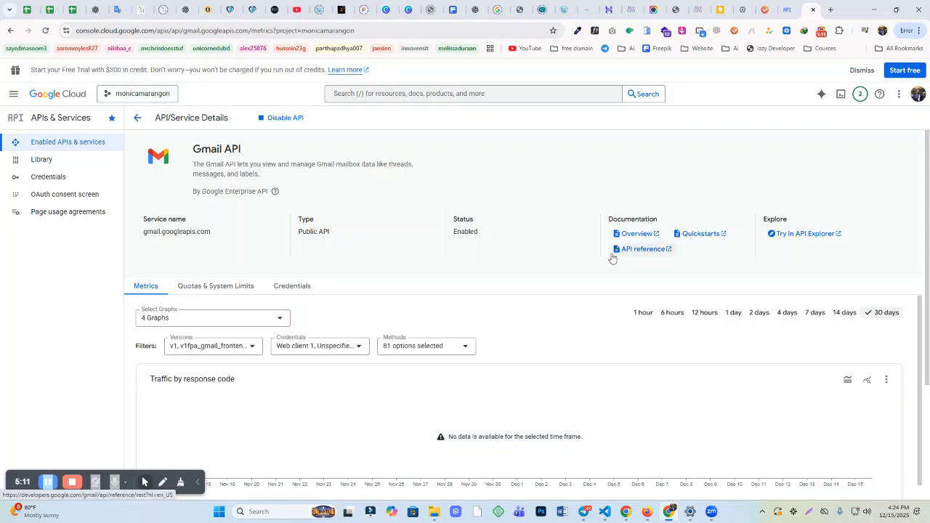
scroll(526, 329, "down", 2)
scroll(166, 182, "up", 2)
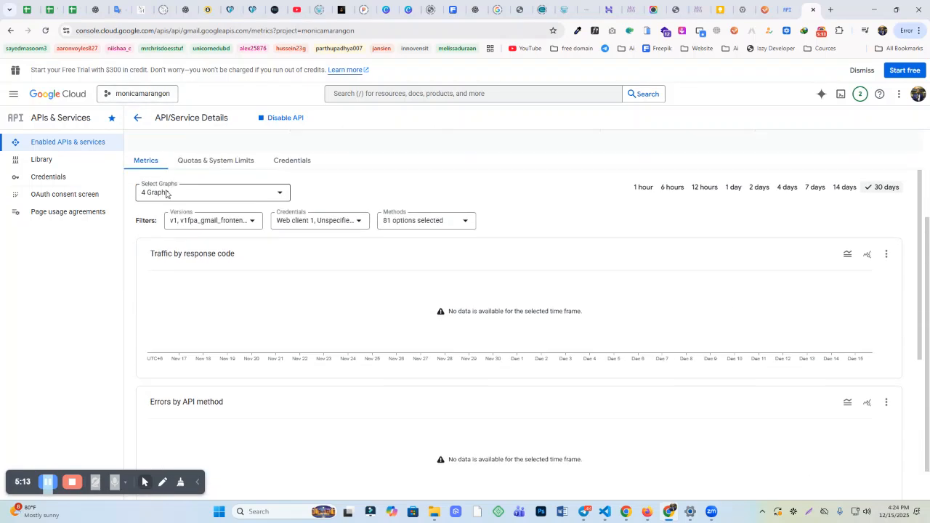
left_click(138, 95)
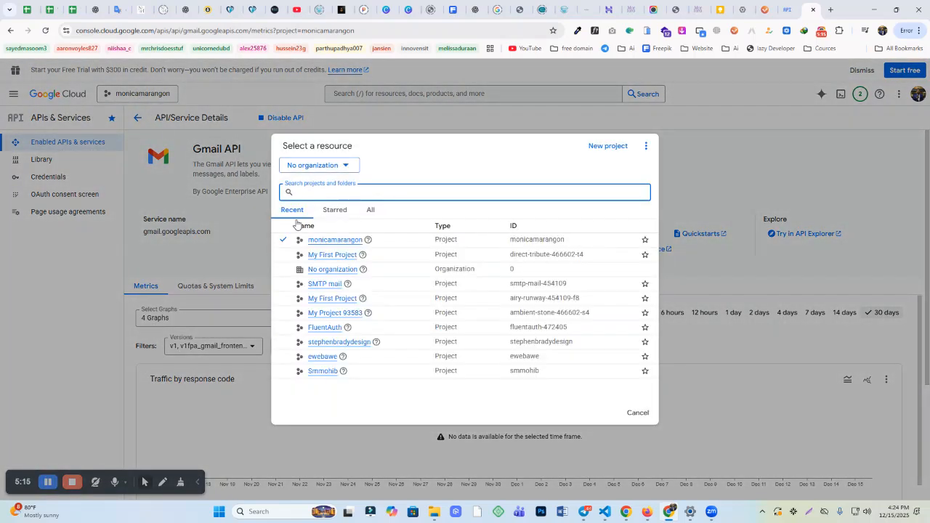
left_click(327, 243)
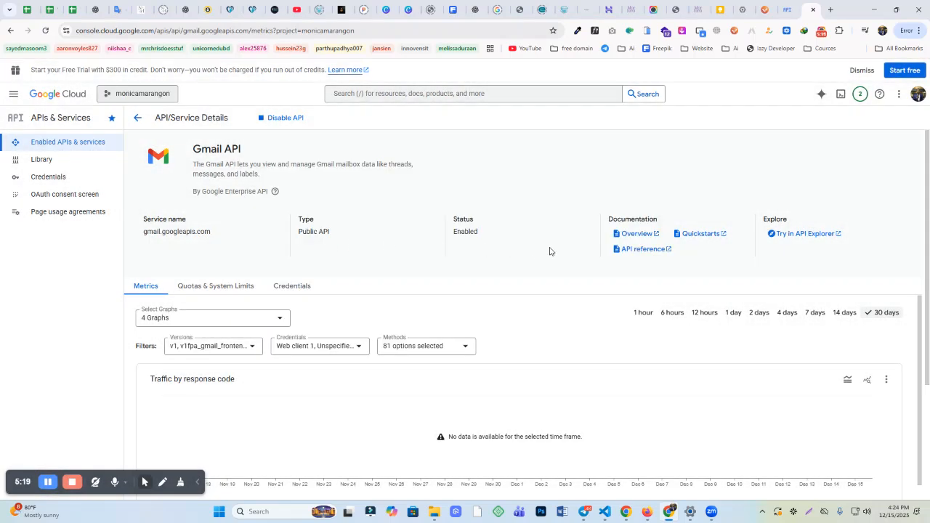
Step: Paste Web client 1's client secret into WP Mail SMTP's Client Secret field, then open Audience
left_click(46, 181)
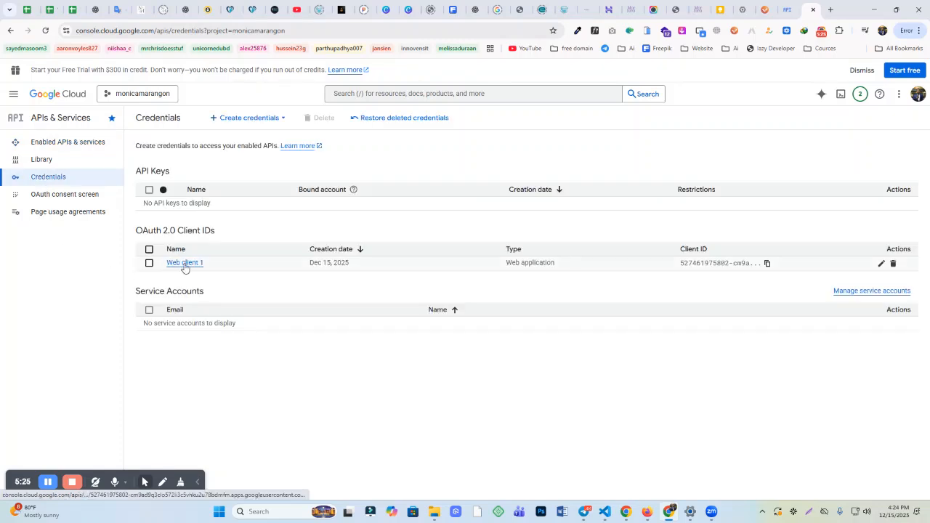
left_click(185, 264)
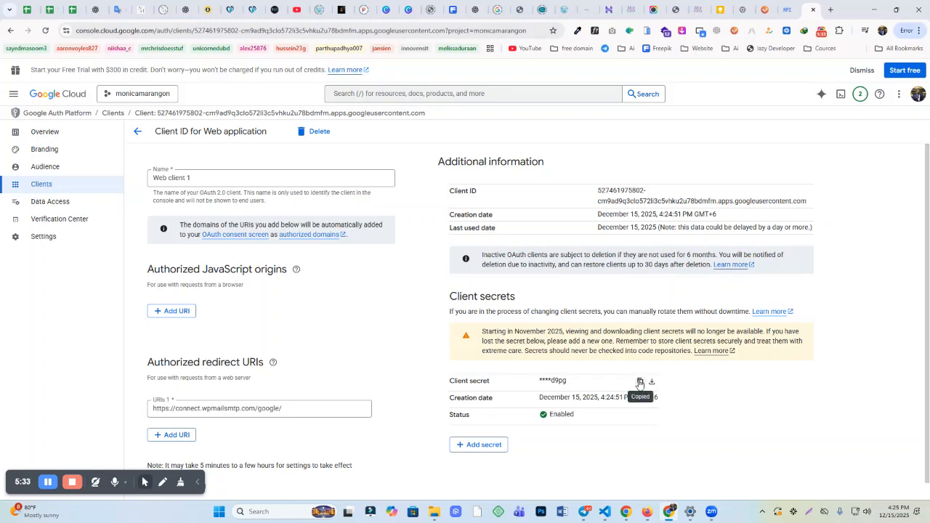
left_click(631, 9)
left_click(248, 186)
key("ctrl+v")
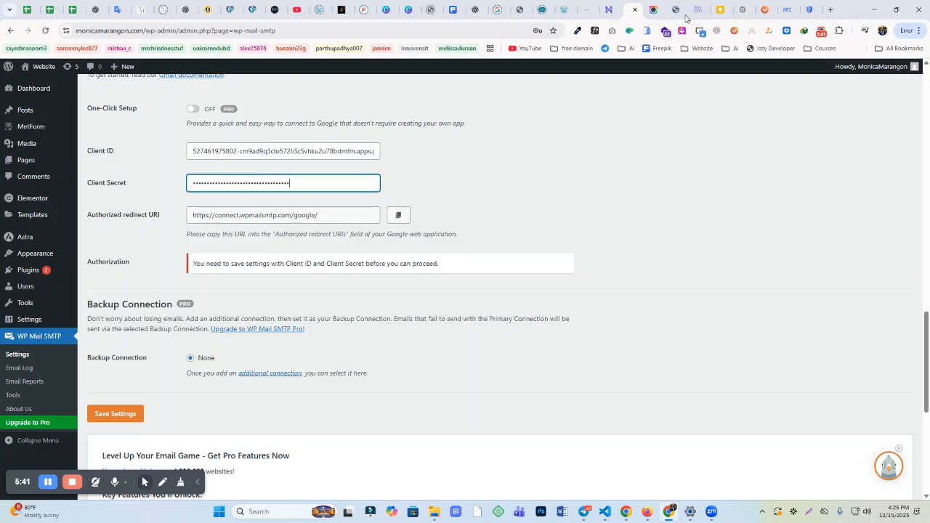
left_click(808, 10)
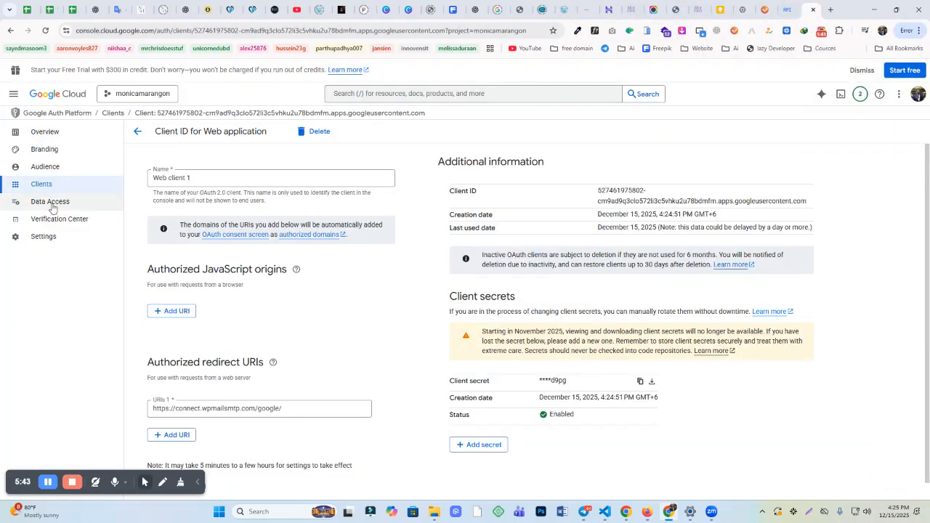
left_click(41, 171)
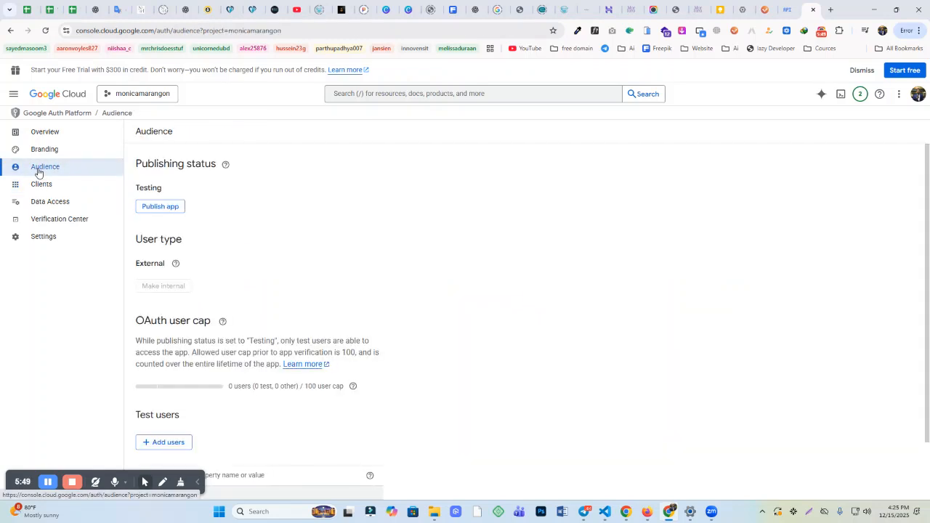
Step: Publish the OAuth app and confirm the push to production, then return to WP Mail SMTP
left_click(166, 211)
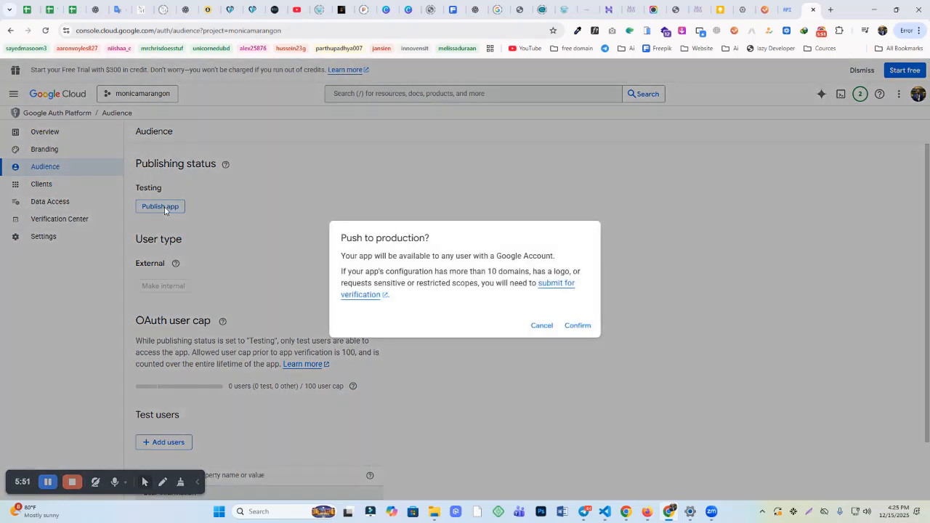
left_click(580, 328)
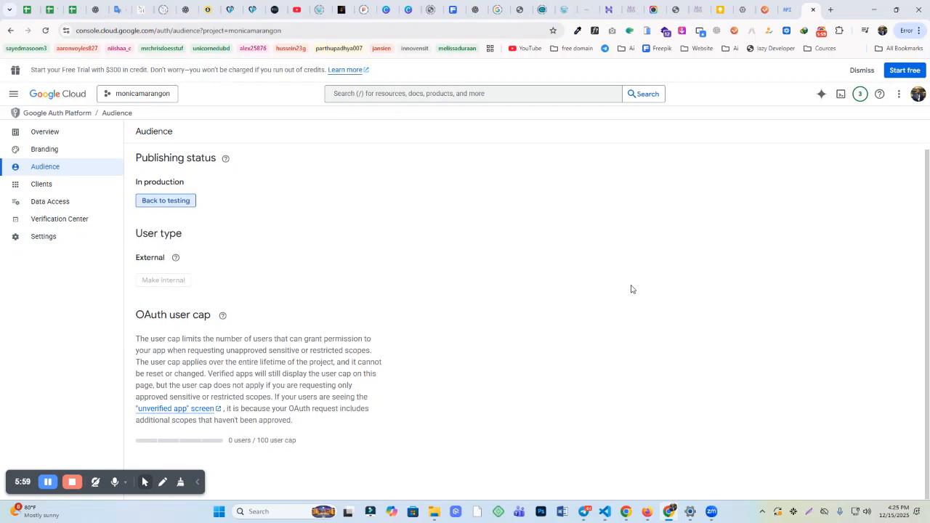
left_click(628, 8)
scroll(291, 218, "up", 1)
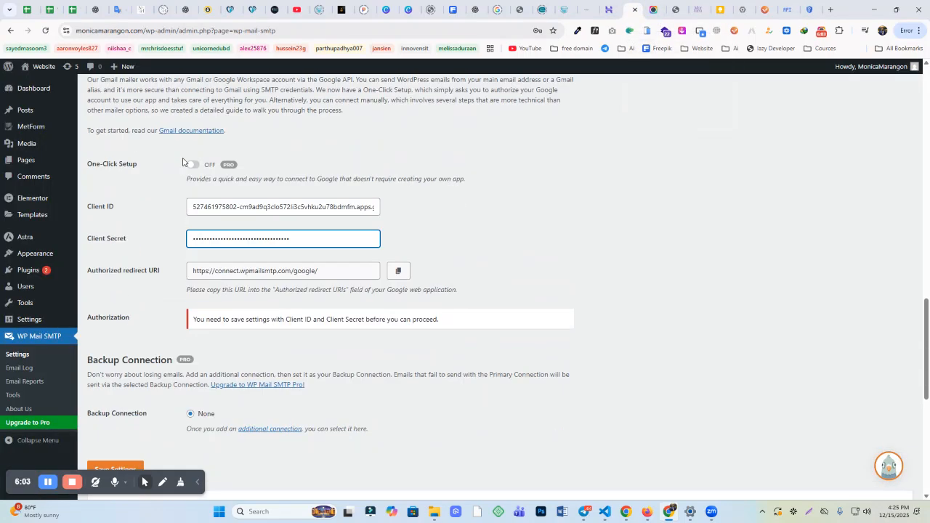
Step: Save the WP Mail SMTP settings with the Gmail Client ID and Secret, then scroll to Authorization
scroll(141, 254, "down", 5)
scroll(109, 325, "up", 3)
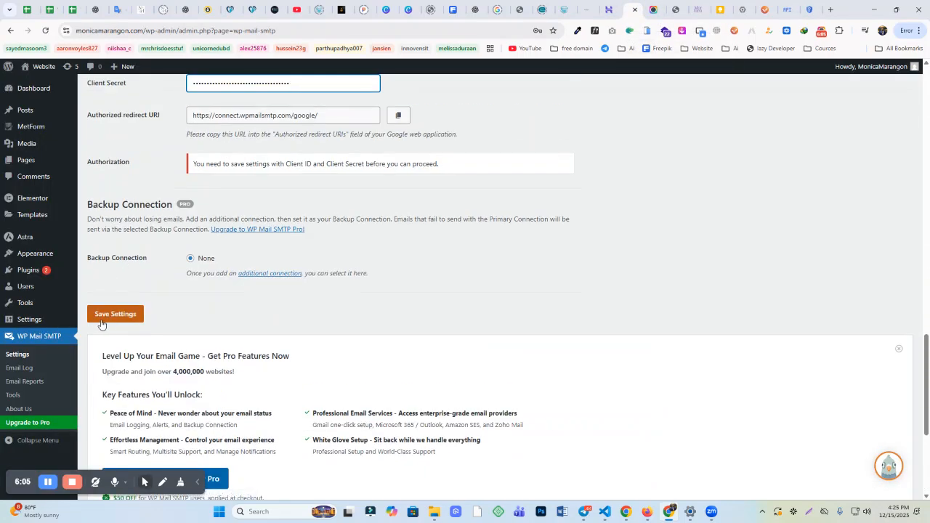
left_click(110, 315)
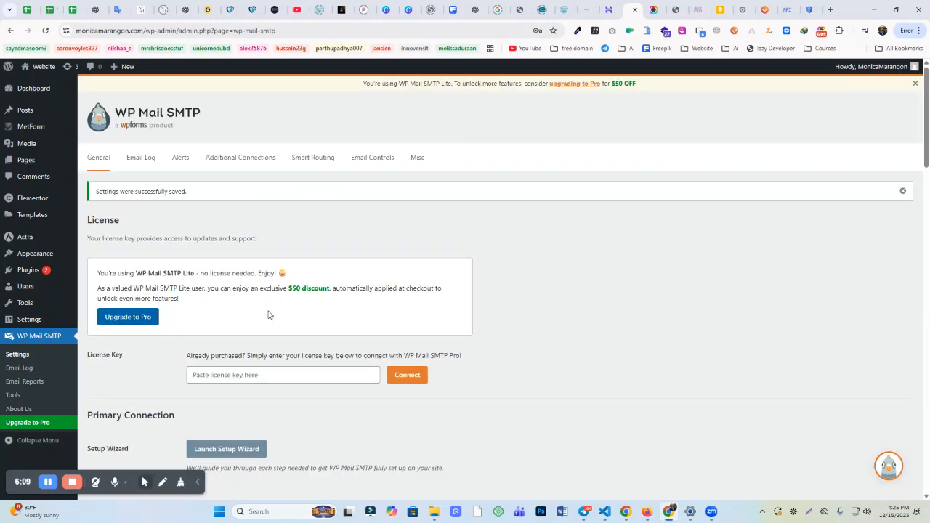
scroll(268, 315, "down", 13)
scroll(263, 326, "down", 2)
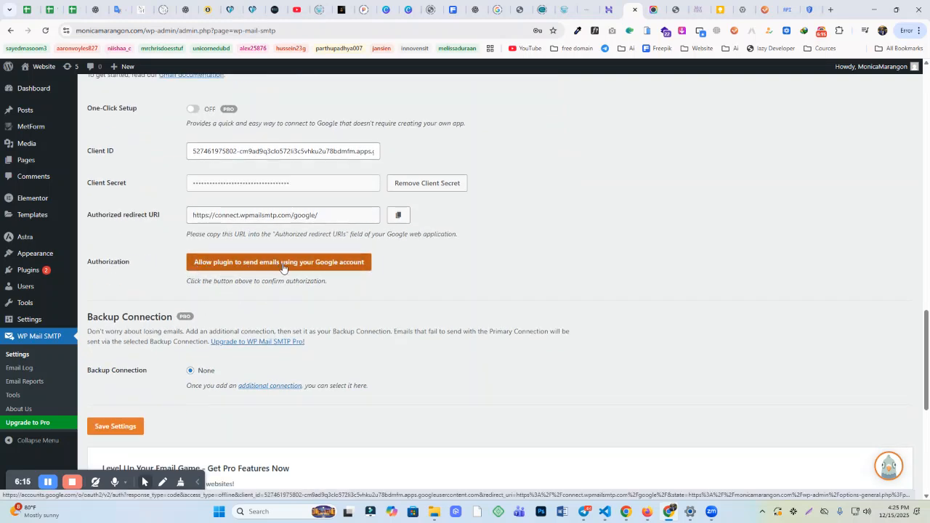
Step: Authorize the plugin with the first Google account, proceeding past the unverified wpmailsmtp.com warning
left_click(306, 266)
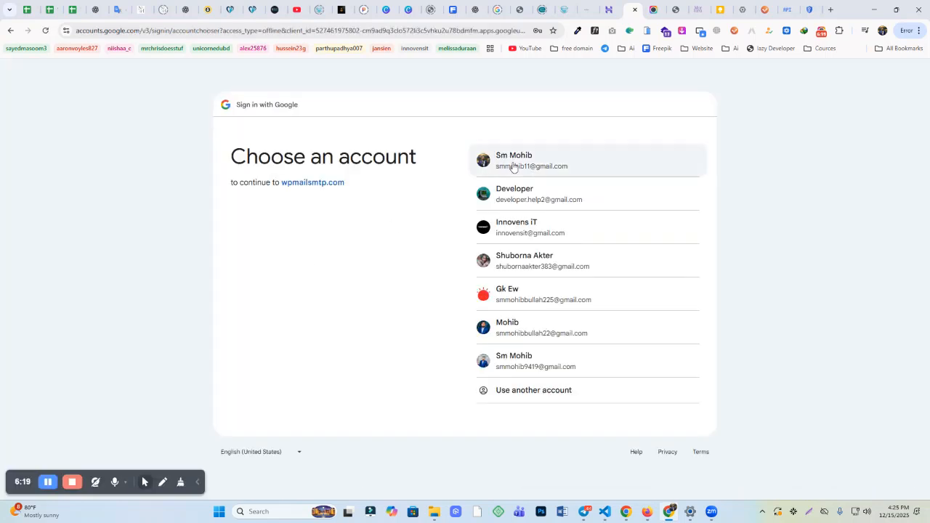
left_click(512, 167)
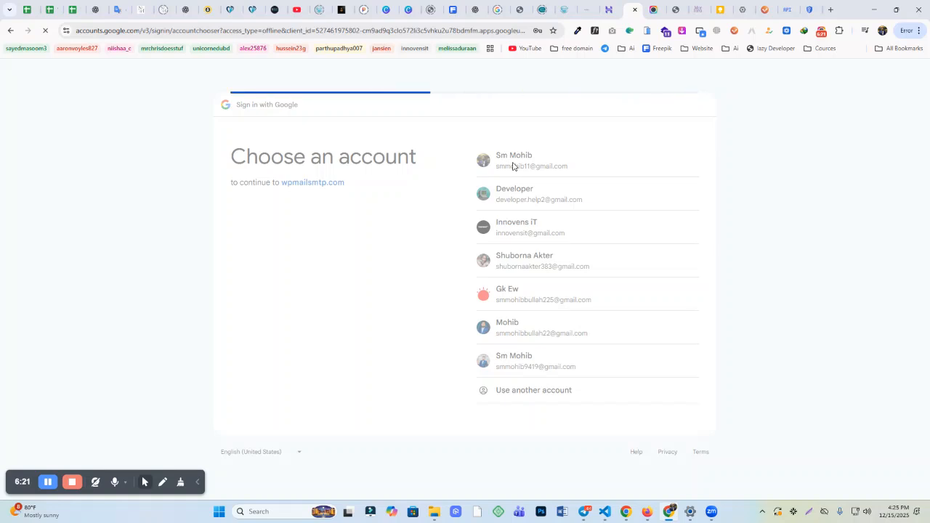
left_click(331, 263)
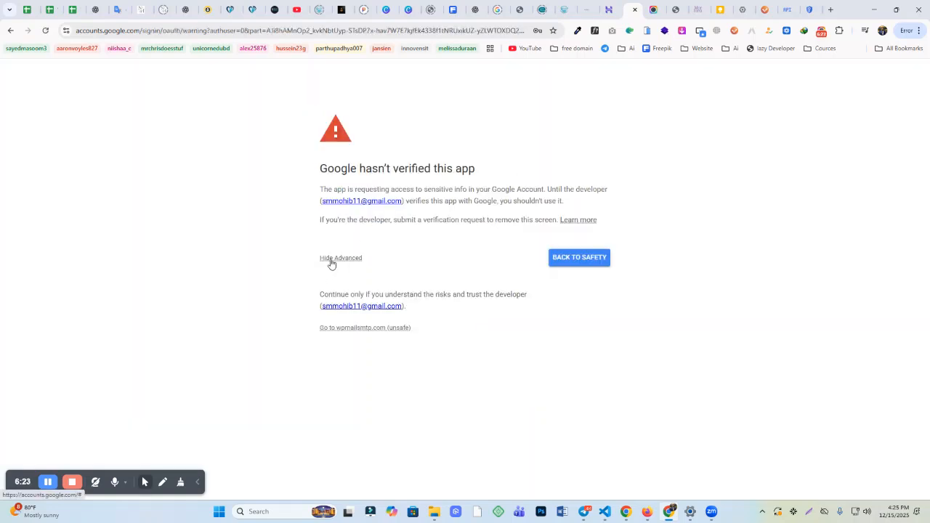
left_click(348, 328)
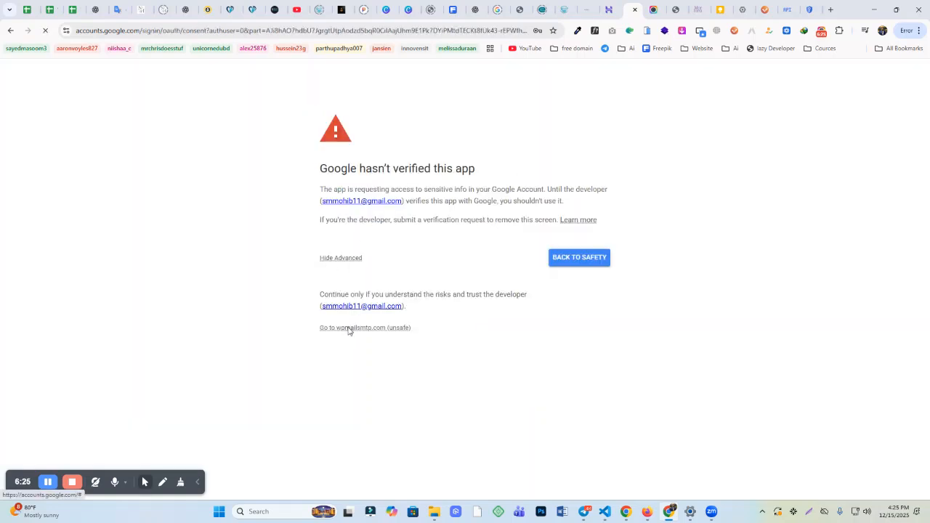
scroll(671, 366, "down", 1)
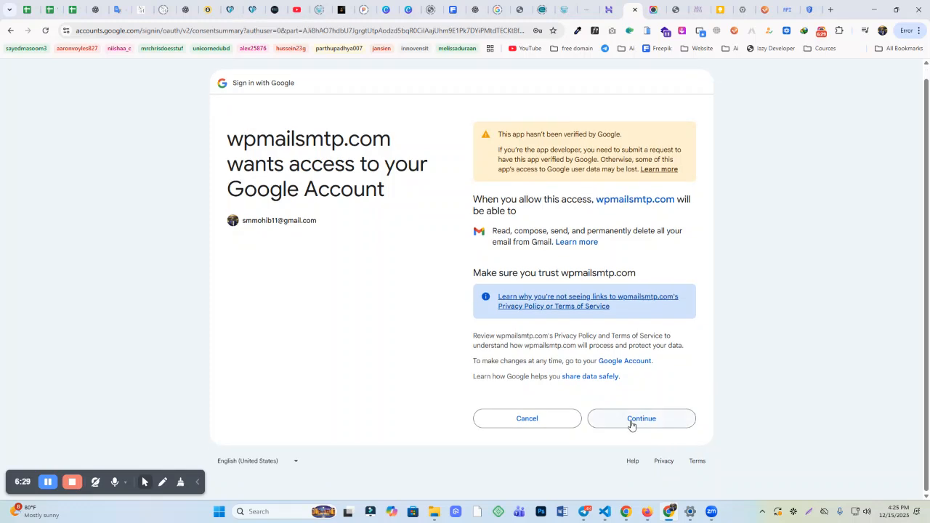
left_click(636, 423)
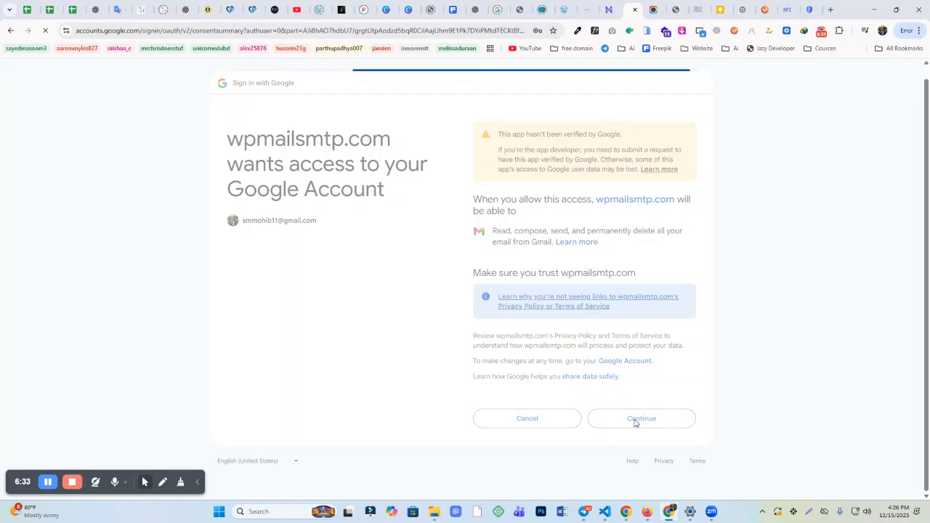
Step: Check the 'Connected as' account, From Email and Client ID, then return to the contact page preview
scroll(56, 293, "down", 13)
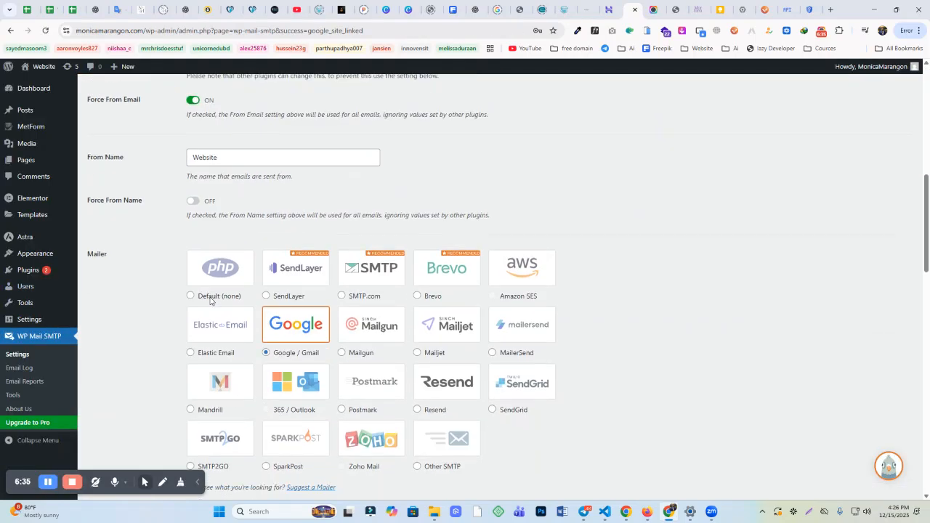
scroll(262, 319, "down", 5)
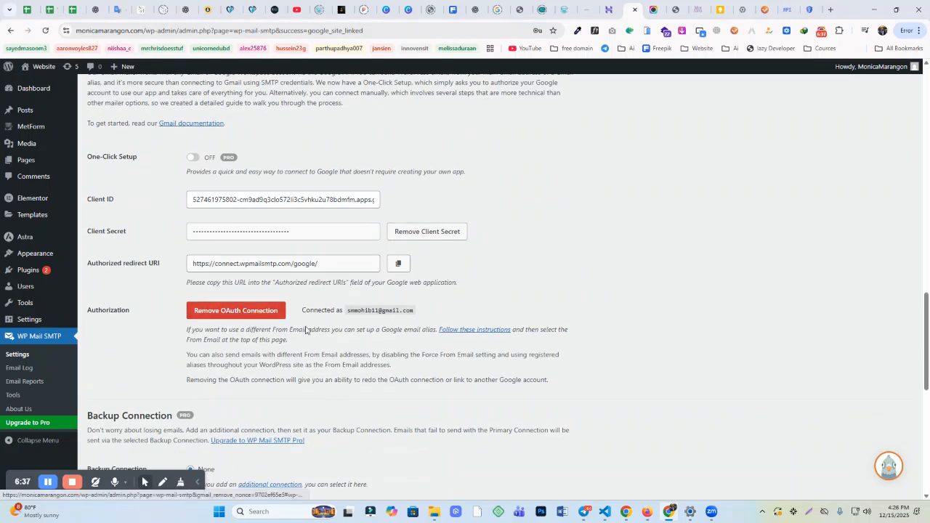
left_click_drag(310, 311, 395, 313)
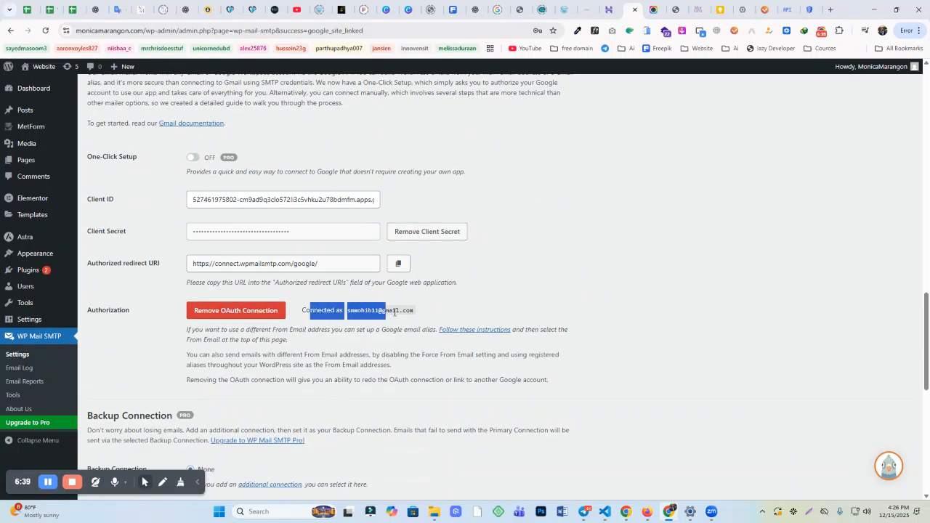
scroll(460, 307, "up", 12)
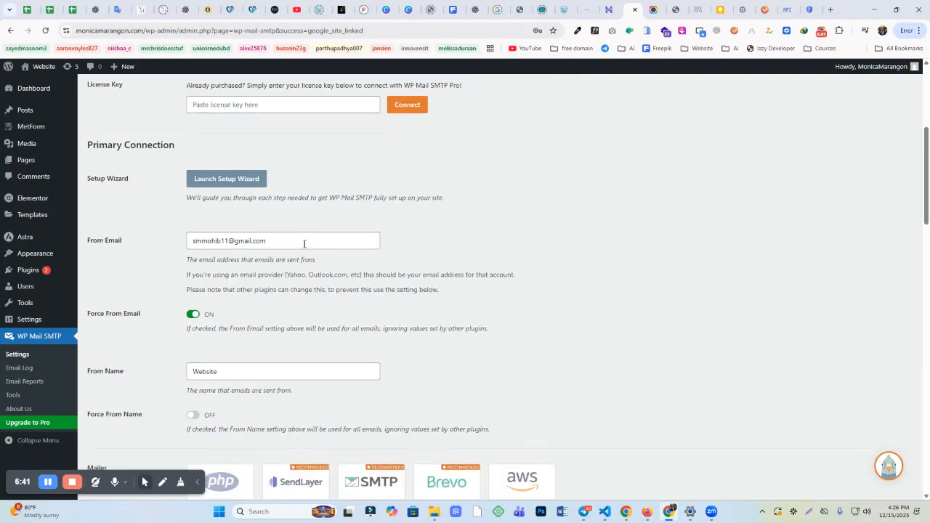
scroll(291, 247, "down", 11)
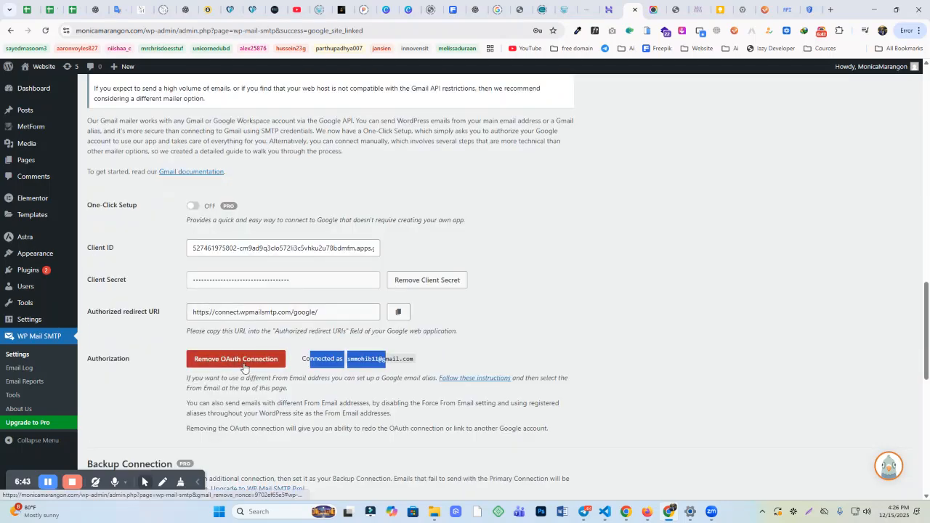
scroll(244, 369, "up", 15)
left_click_drag(298, 369, 154, 366)
scroll(153, 365, "down", 10)
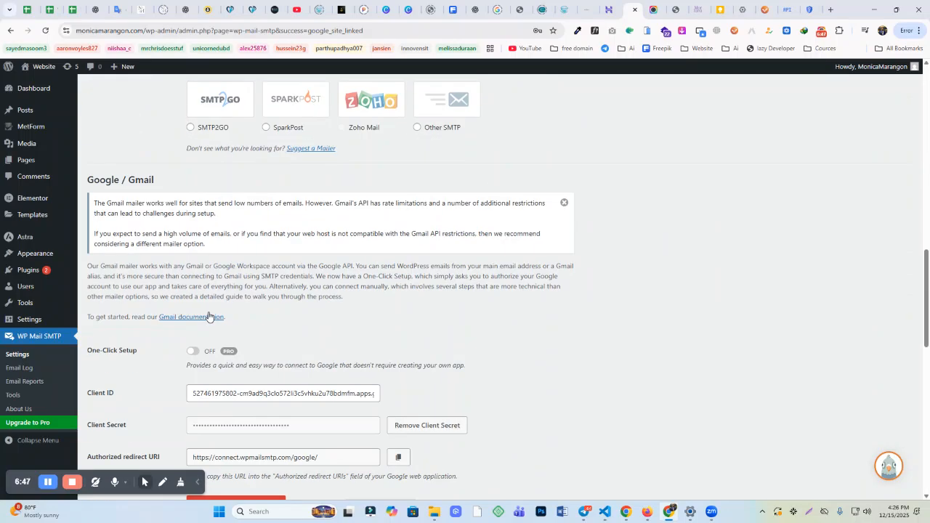
scroll(208, 317, "down", 3)
left_click_drag(193, 295, 402, 297)
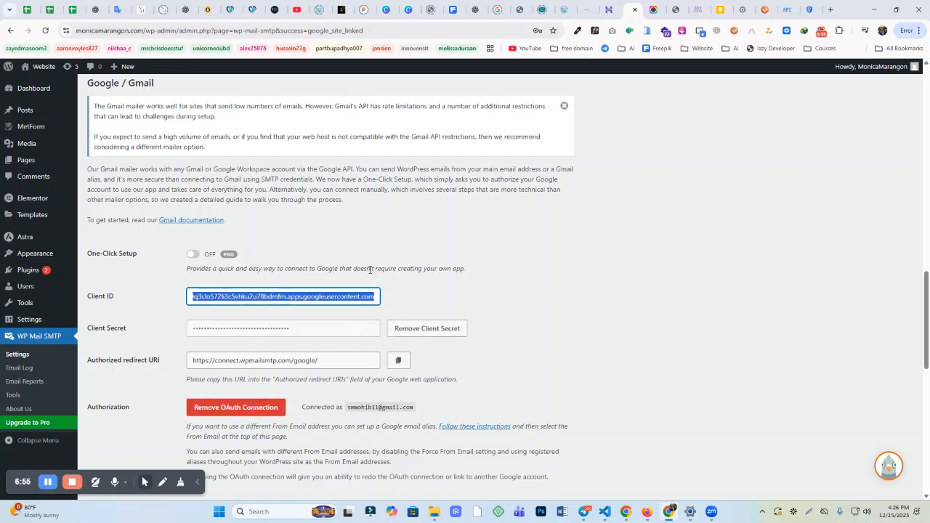
left_click(695, 10)
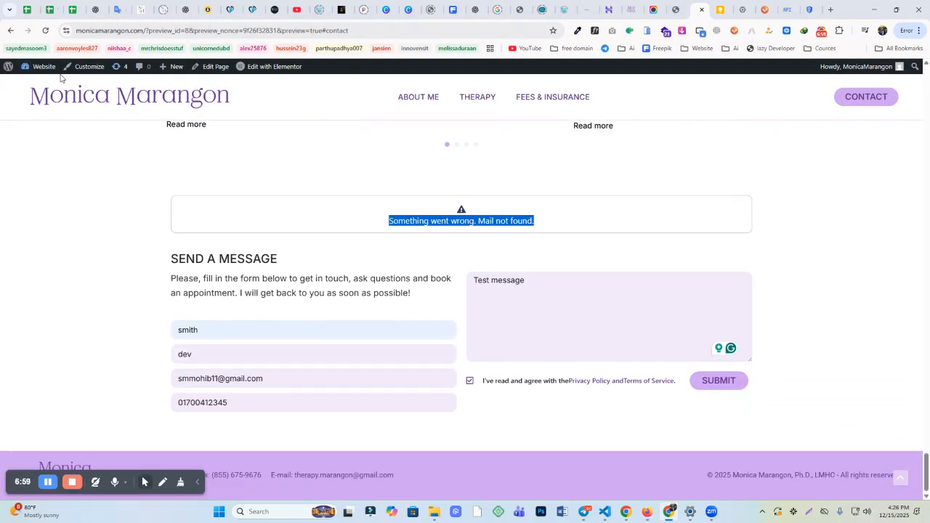
Step: Reload the contact page and autofill the Name, Surname, Email and Phone fields
left_click(45, 31)
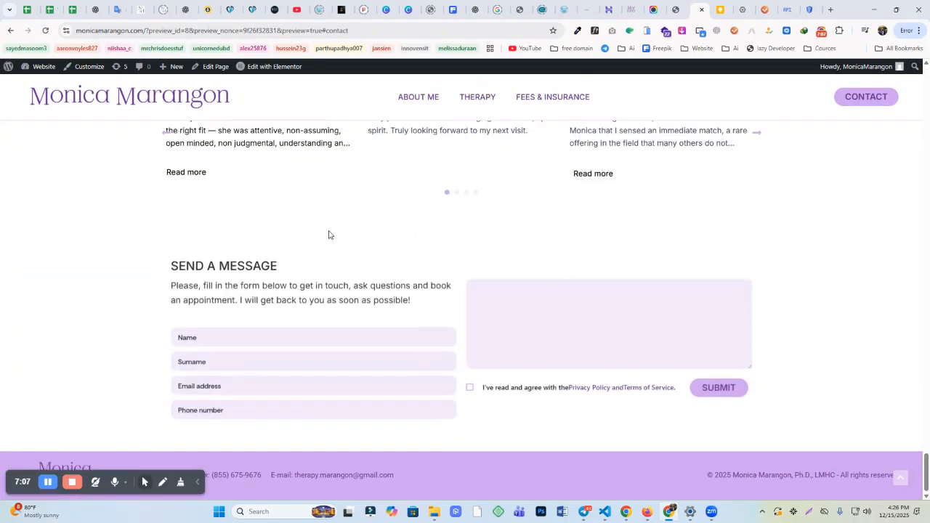
left_click(225, 328)
left_click(231, 355)
left_click(214, 359)
left_click(228, 379)
left_click(223, 383)
left_click(234, 403)
left_click(238, 402)
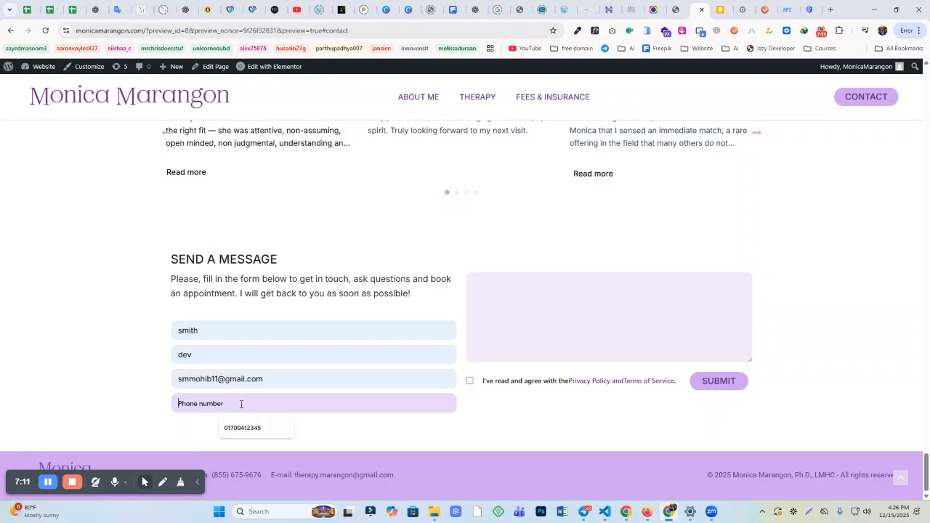
left_click(251, 427)
Step: Submit 'test message' with the privacy consent ticked, noting the 'Mail not found' error
left_click(546, 287)
type("test")
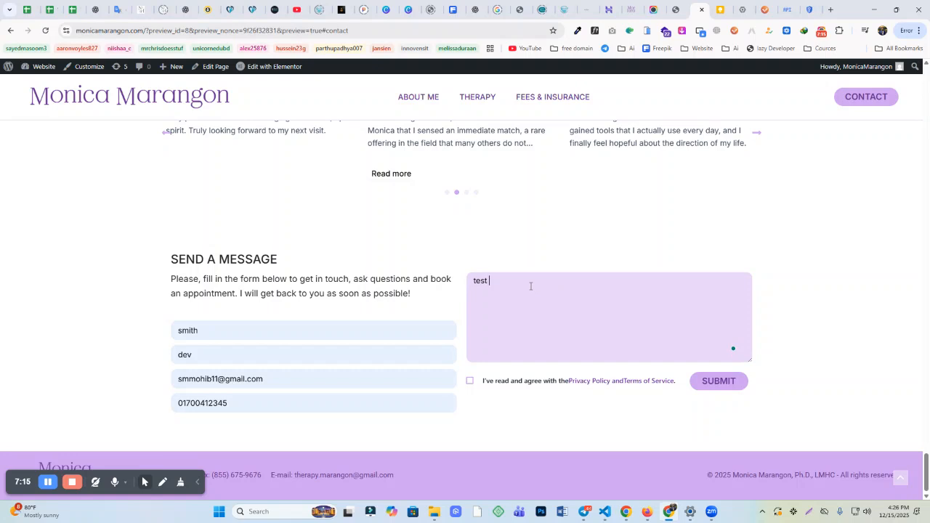
type(" message")
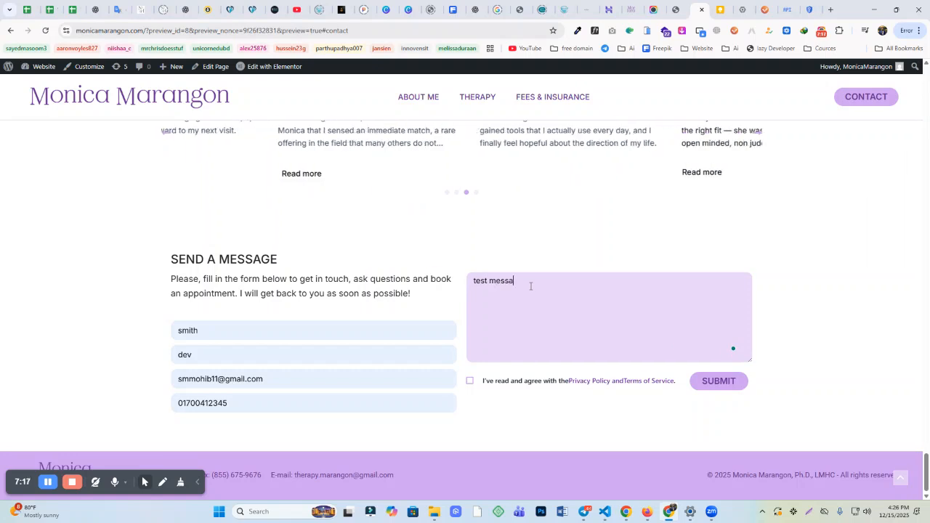
left_click(470, 382)
left_click(714, 380)
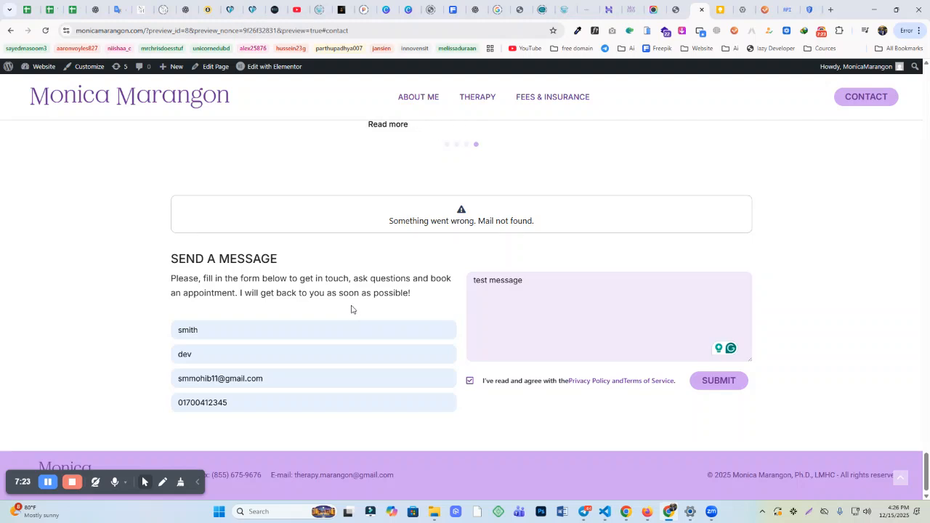
left_click_drag(395, 217, 589, 228)
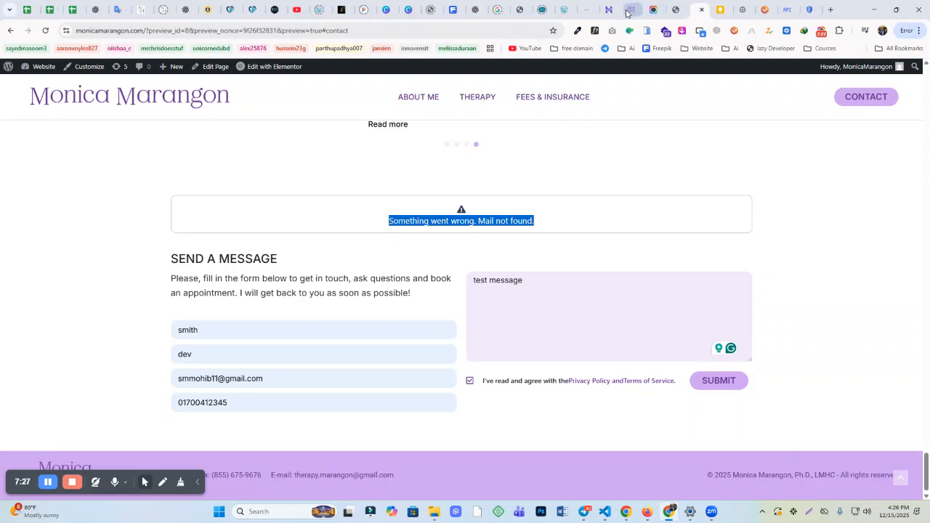
left_click(673, 9)
Step: Open the Contact form's Form Settings in MetForm, review the confirmation Email From address, and close
left_click(29, 199)
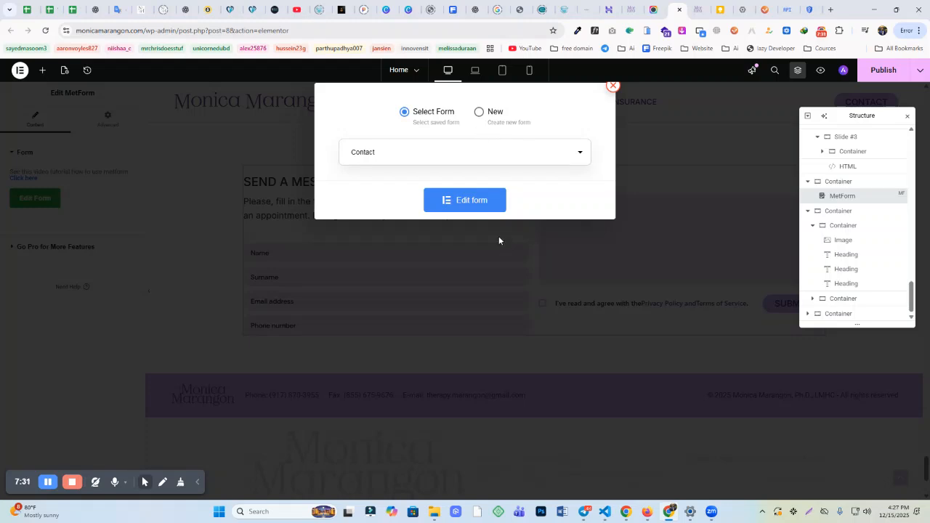
left_click(471, 200)
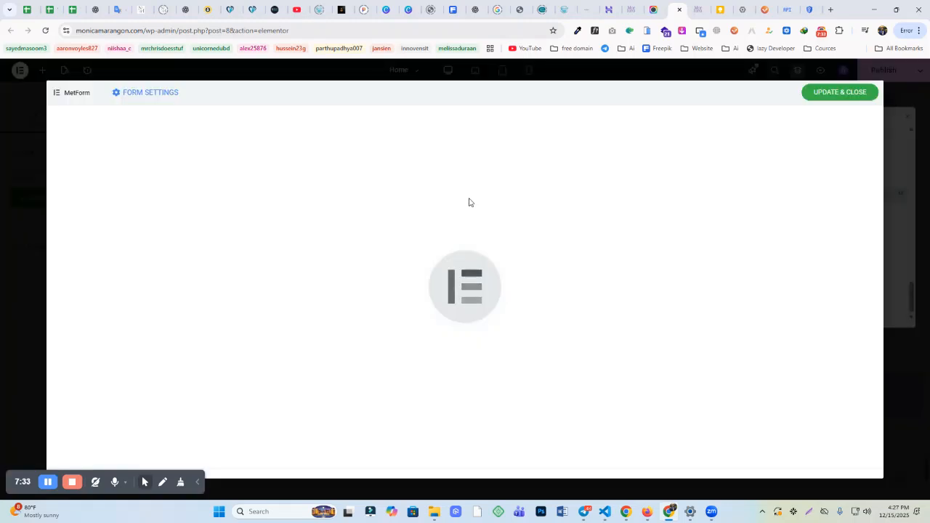
left_click(159, 95)
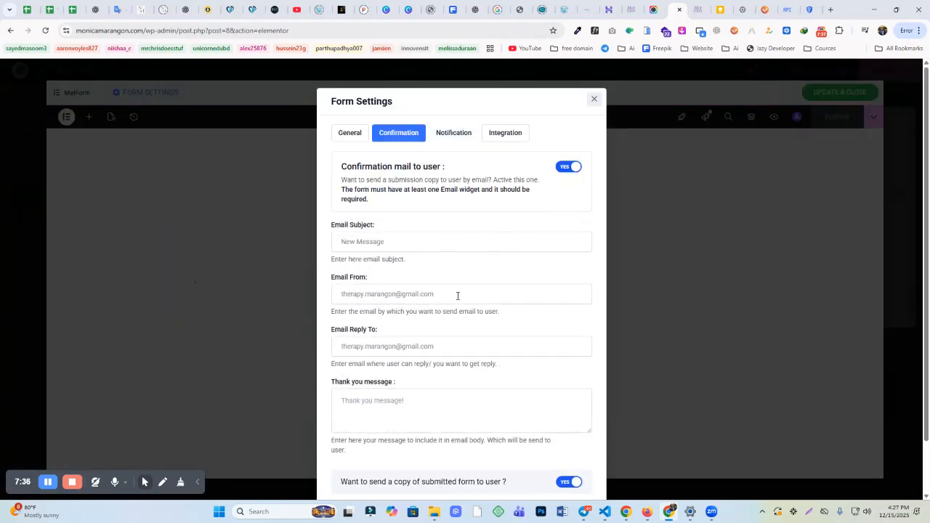
left_click(484, 293)
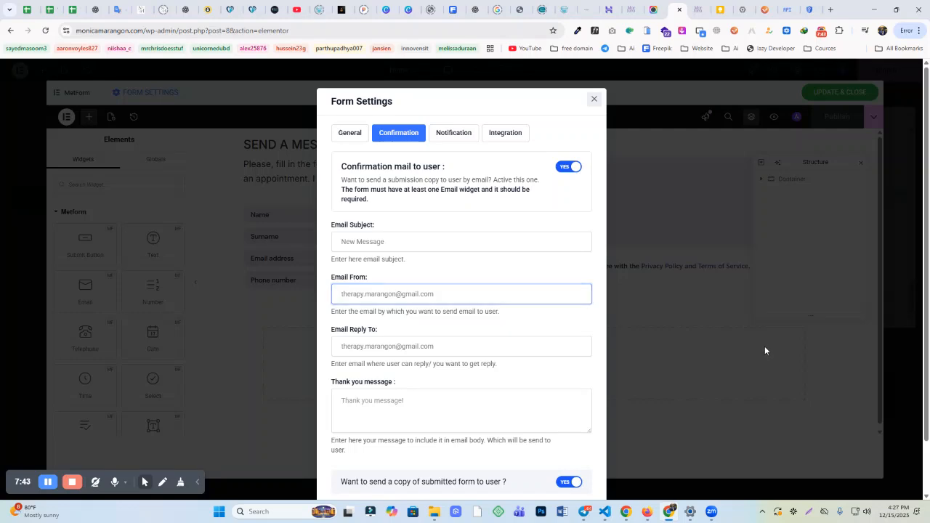
left_click(764, 347)
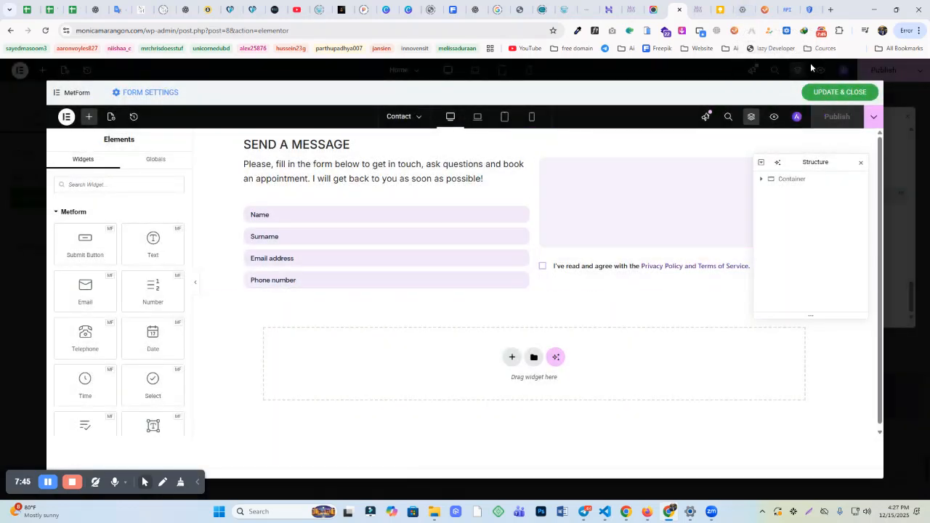